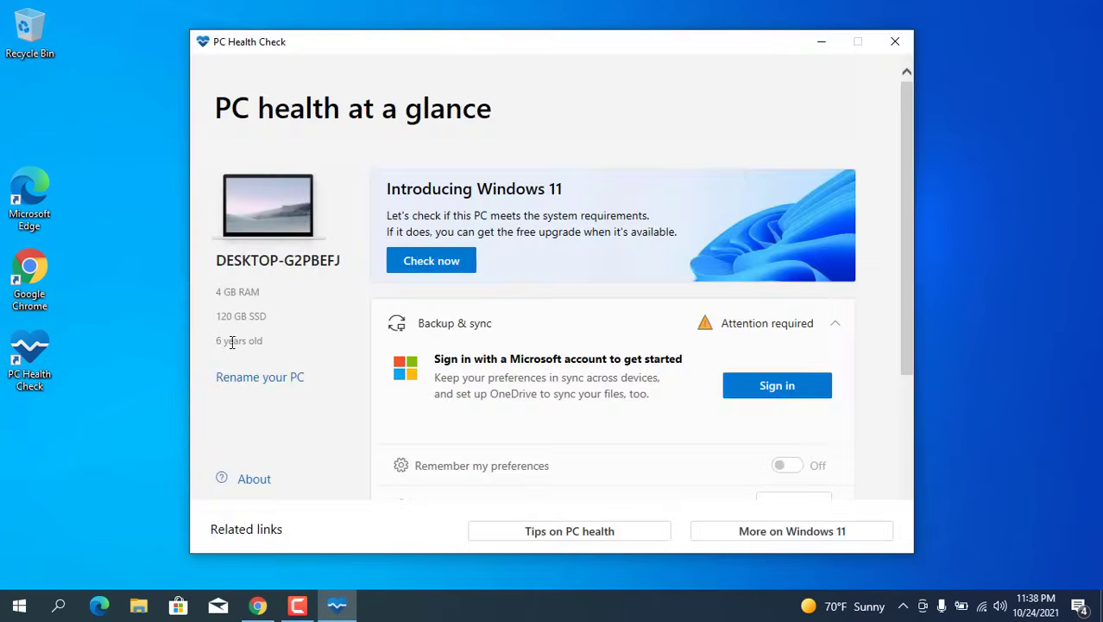
- Run PC Health Check and confirm the PC fails Secure Boot, TPM 2.0 and CPU requirements
{"action": "triple_click", "coordinate": [254, 342]}
{"action": "left_click", "coordinate": [442, 268]}
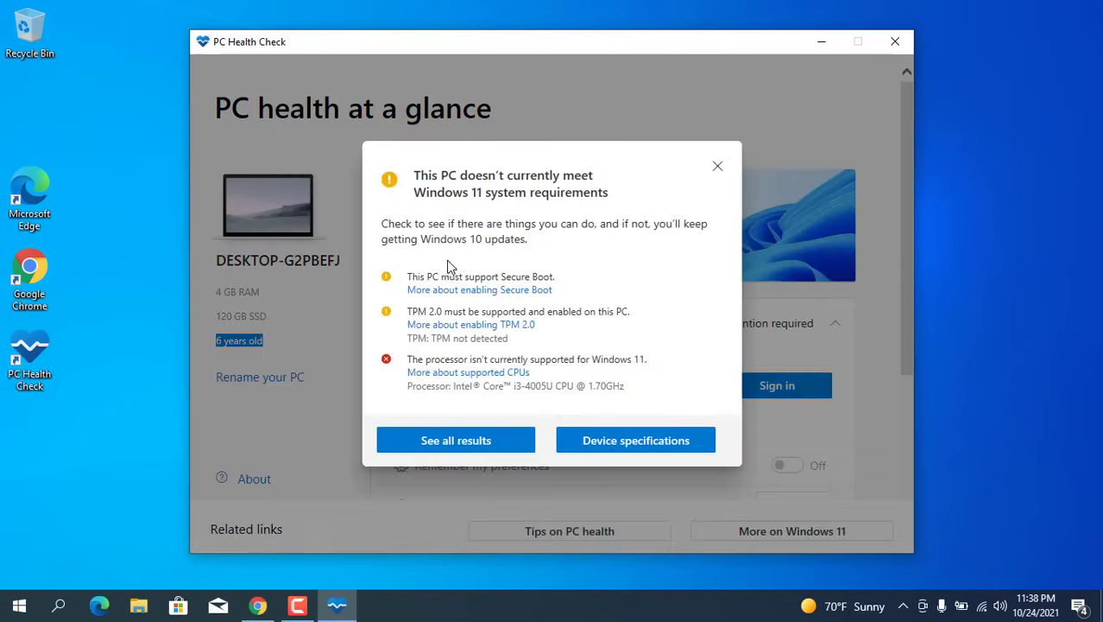
{"action": "triple_click", "coordinate": [609, 198]}
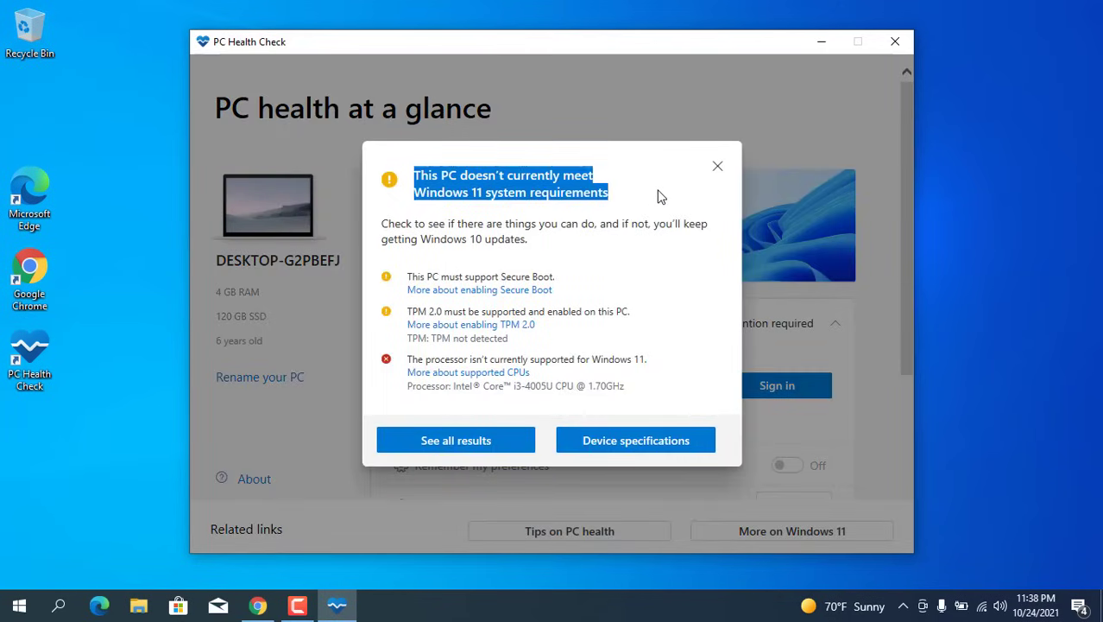
{"action": "left_click", "coordinate": [717, 166]}
- Download MediaCreationTool.exe from Microsoft's Windows 10 download page and launch it
{"action": "left_click", "coordinate": [896, 41]}
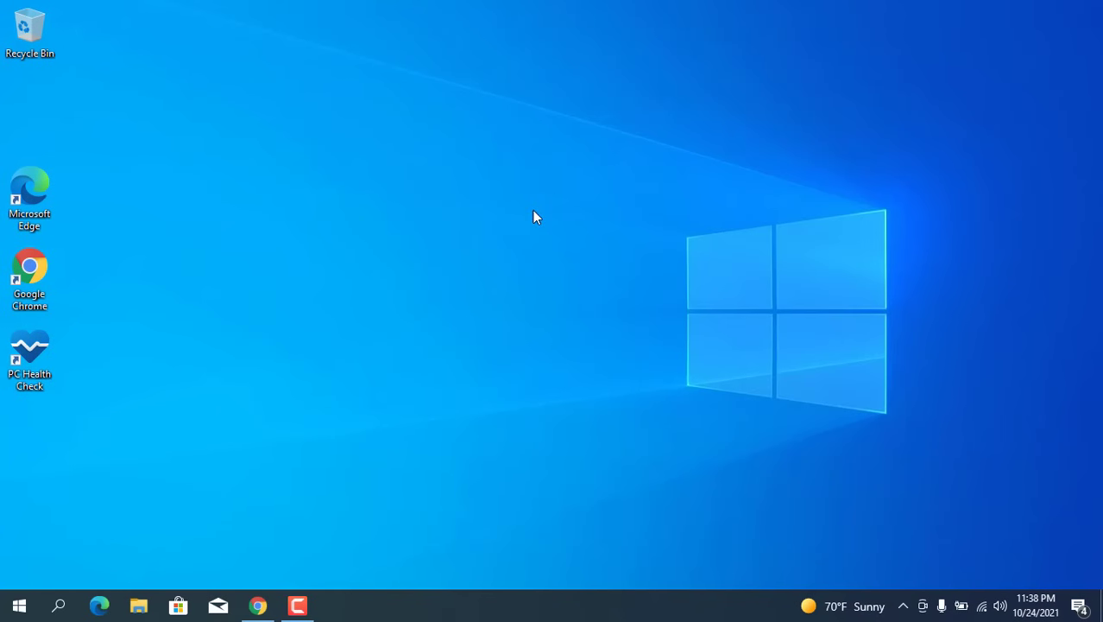
{"action": "left_click", "coordinate": [258, 605]}
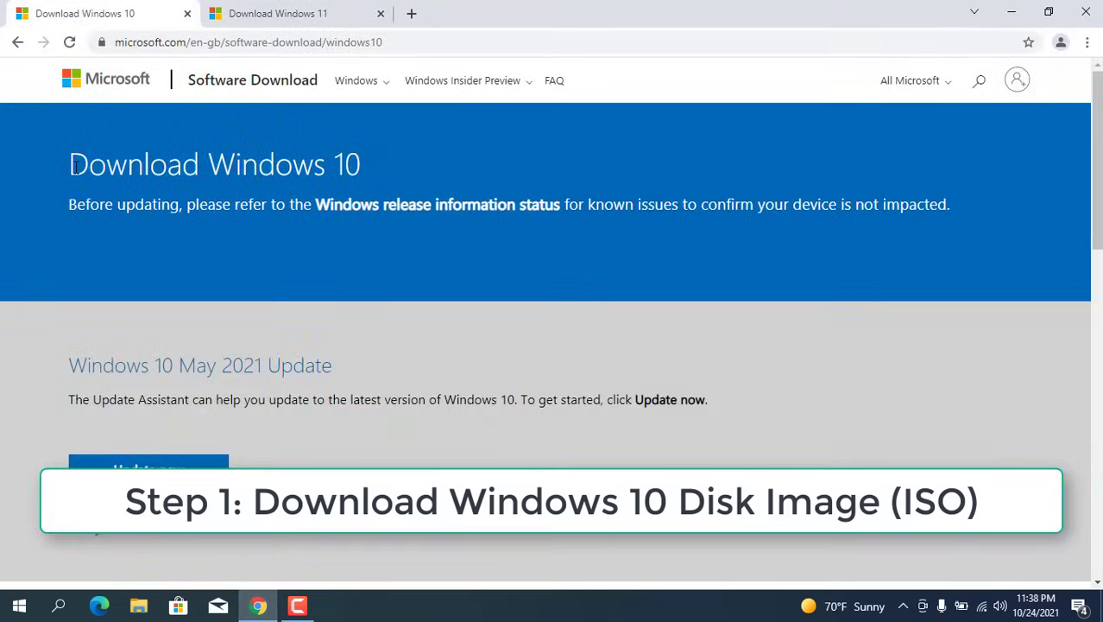
{"action": "left_click_drag", "start_coordinate": [75, 169], "coordinate": [382, 170]}
{"action": "scroll", "coordinate": [336, 280], "scroll_direction": "down", "scroll_amount": 4}
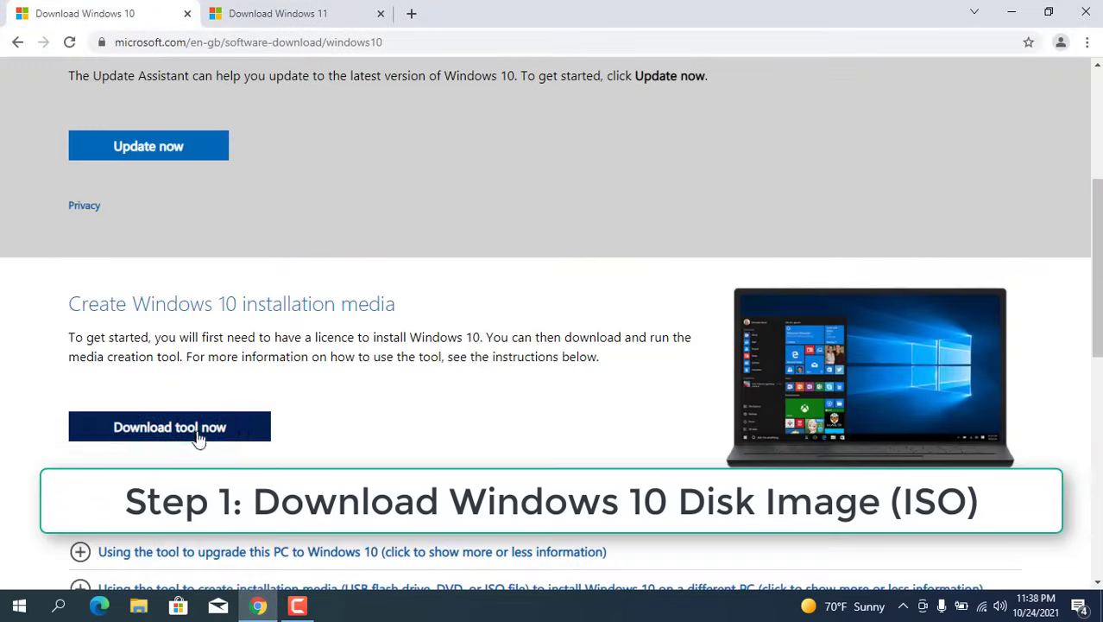
{"action": "left_click", "coordinate": [198, 437]}
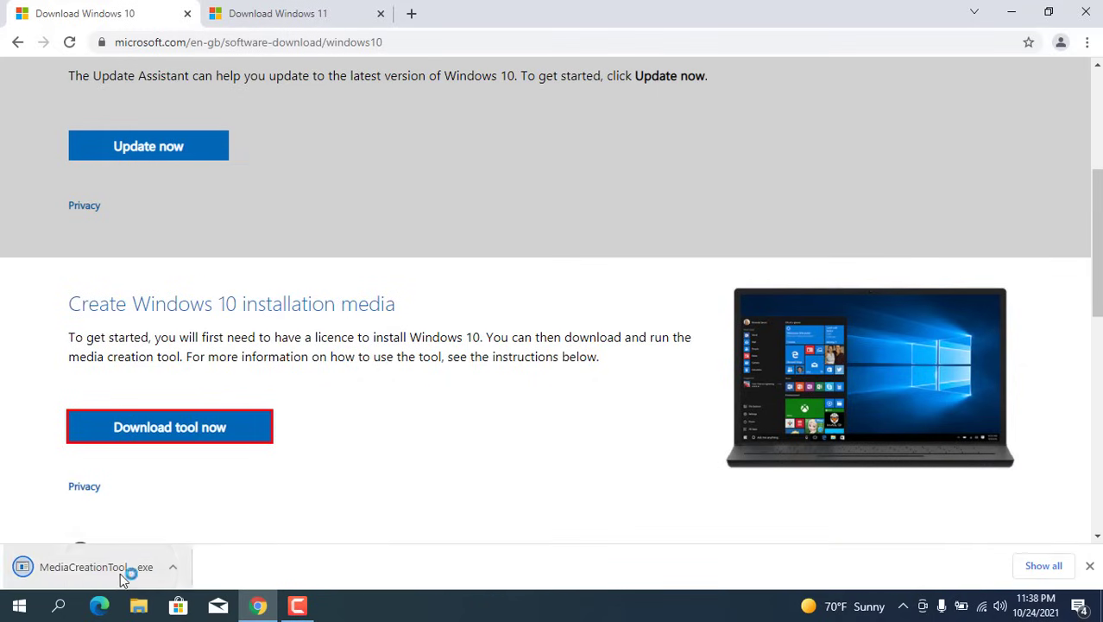
{"action": "left_click", "coordinate": [120, 572]}
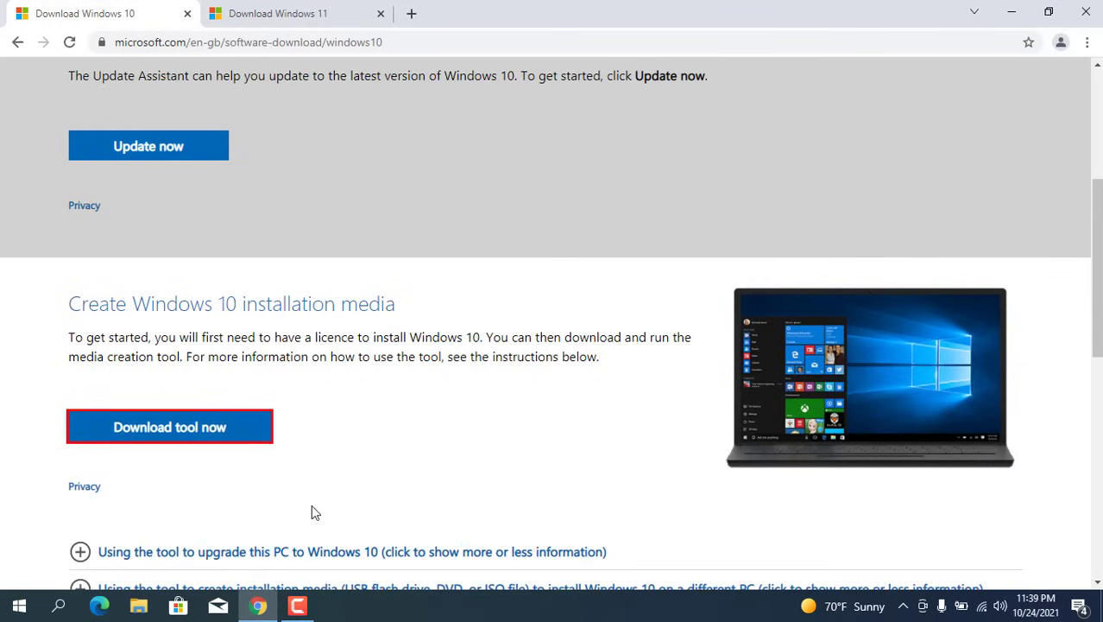
- Accept the license and choose installation media for another PC with recommended options
{"action": "left_click", "coordinate": [1011, 12]}
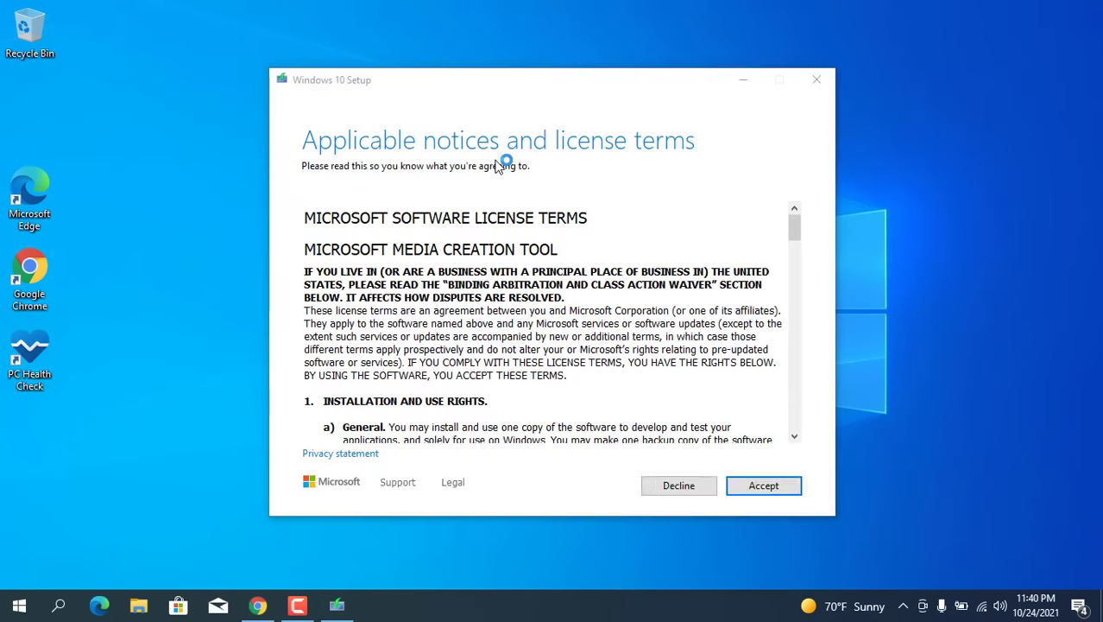
{"action": "left_click", "coordinate": [767, 486]}
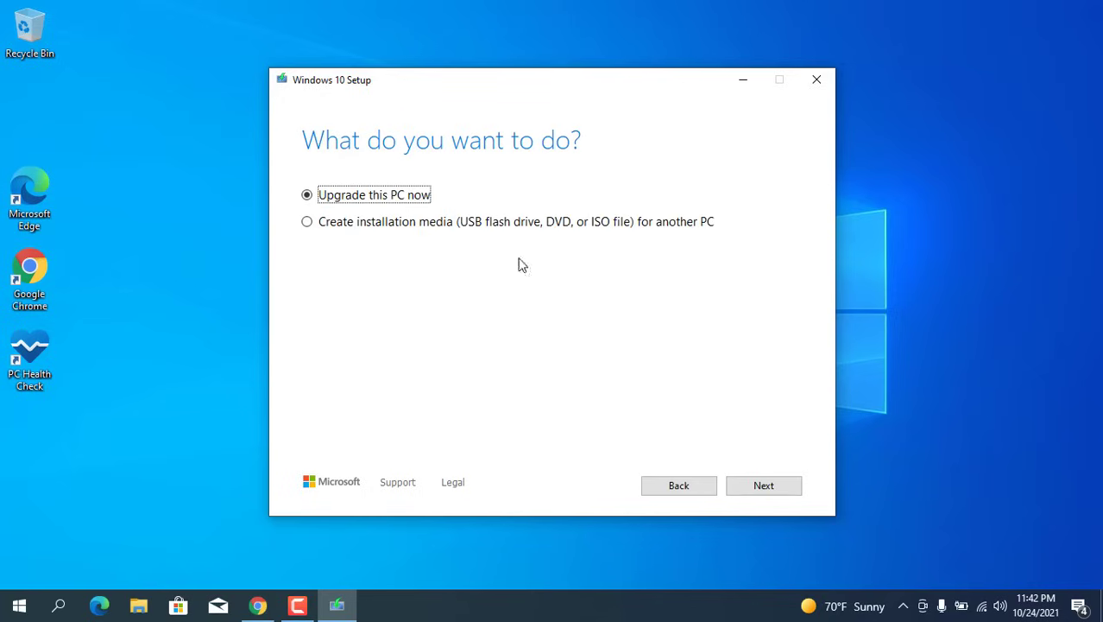
{"action": "left_click", "coordinate": [416, 221]}
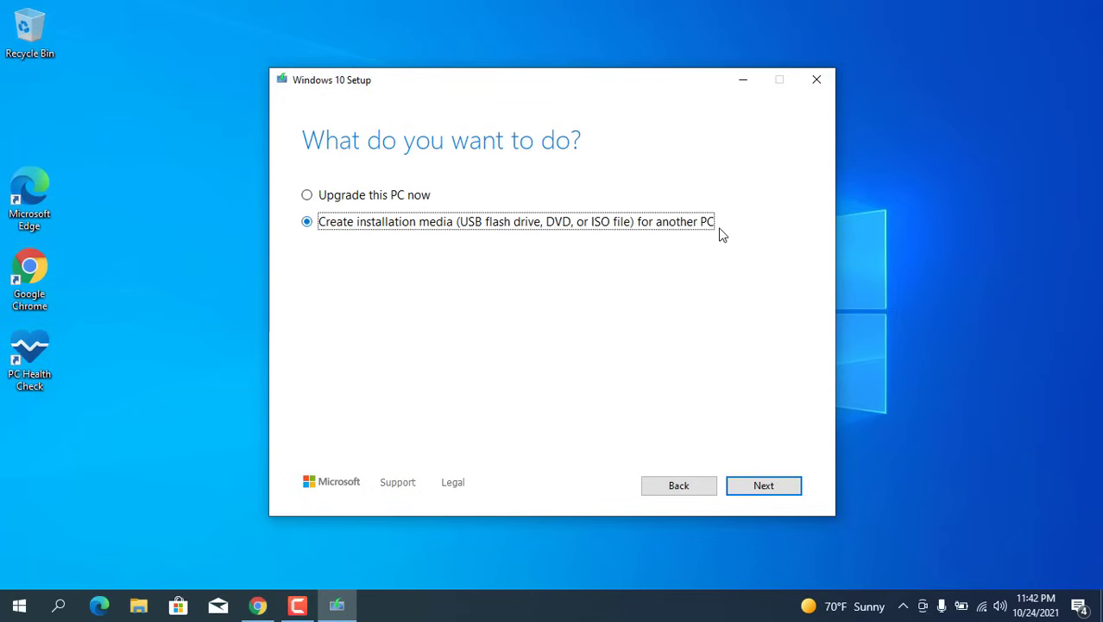
{"action": "left_click", "coordinate": [764, 485]}
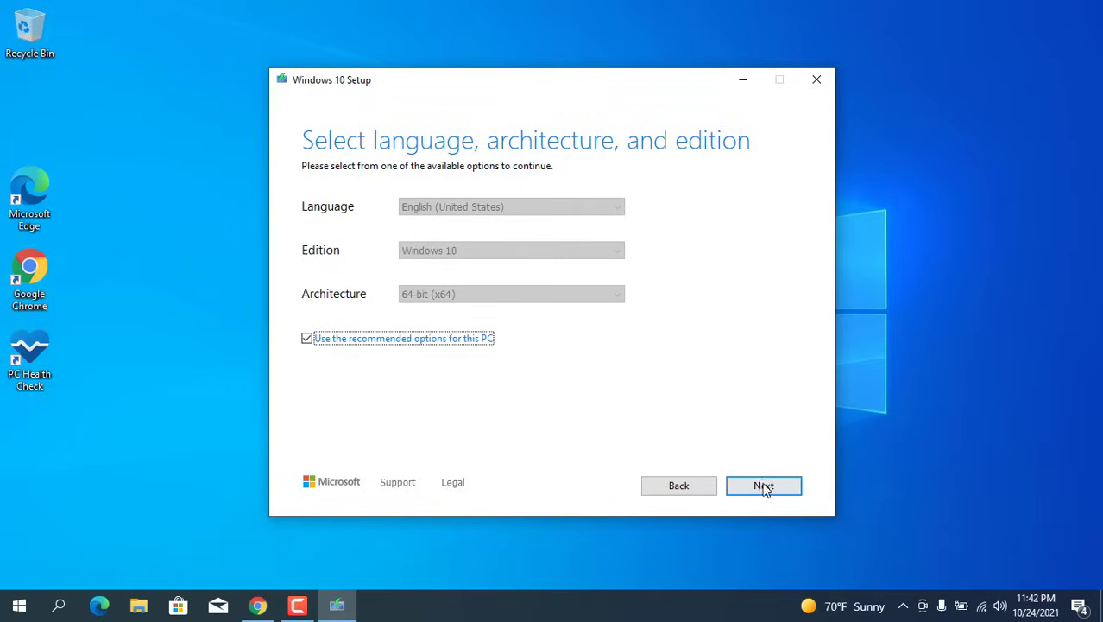
{"action": "left_click", "coordinate": [765, 487]}
- Choose ISO file and save it as Windows10.iso in the Downloads folder
{"action": "left_click", "coordinate": [333, 250]}
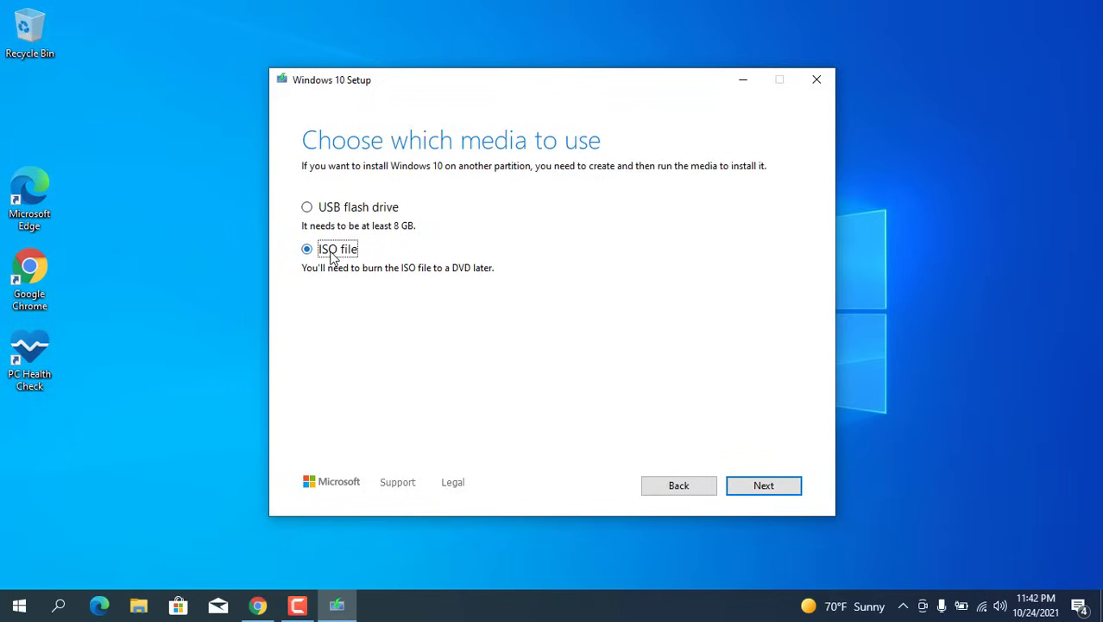
{"action": "left_click", "coordinate": [777, 489]}
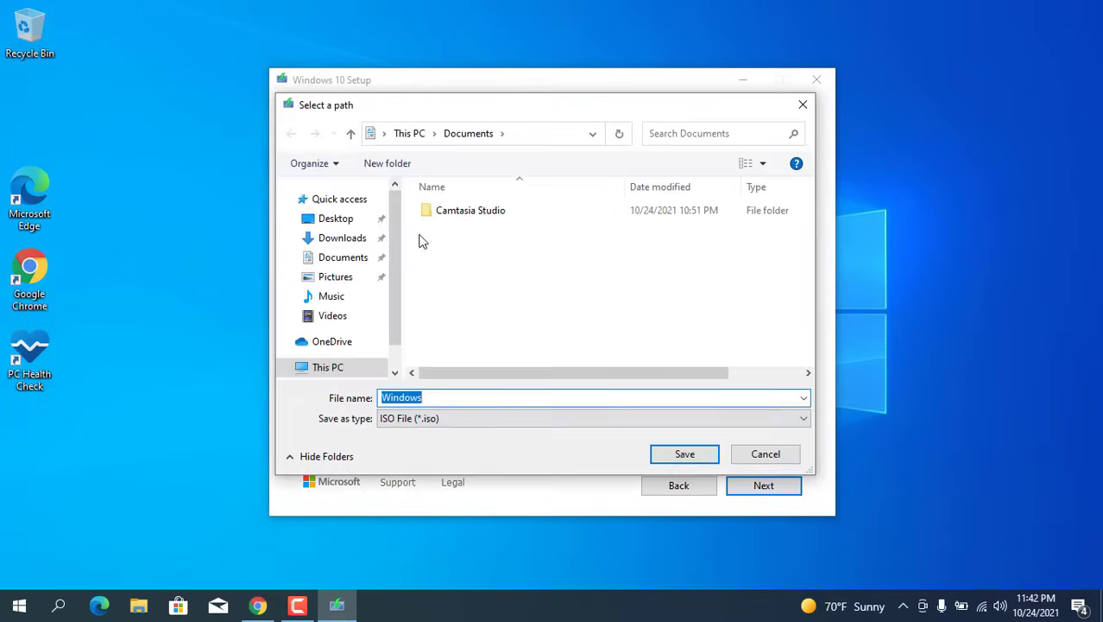
{"action": "left_click", "coordinate": [341, 238]}
{"action": "left_click", "coordinate": [470, 397]}
{"action": "type", "text": "10"}
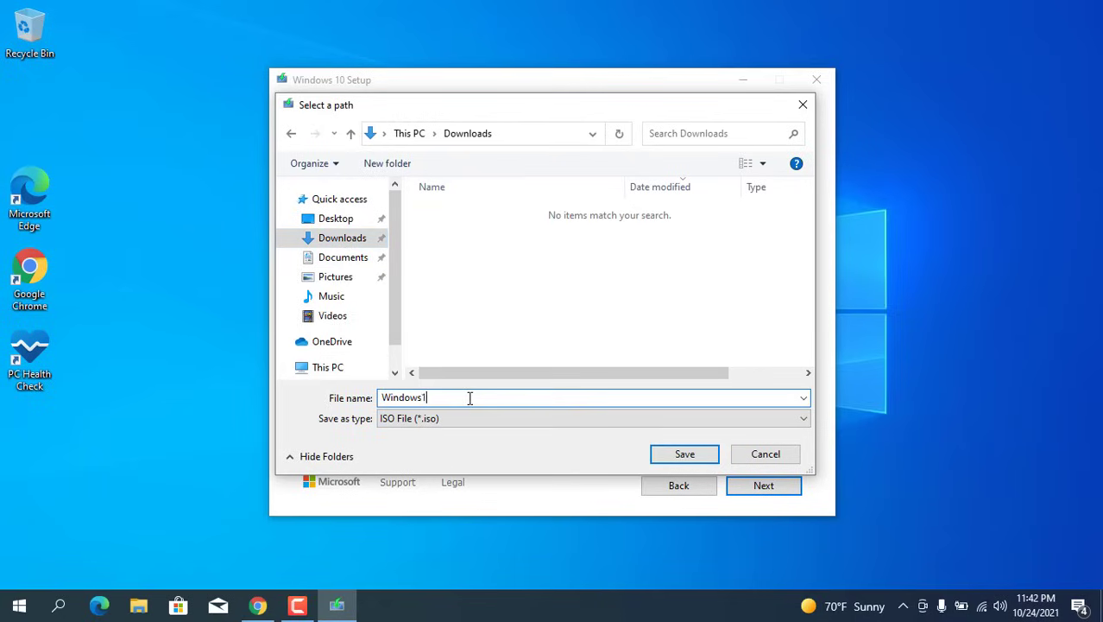
{"action": "left_click", "coordinate": [692, 458]}
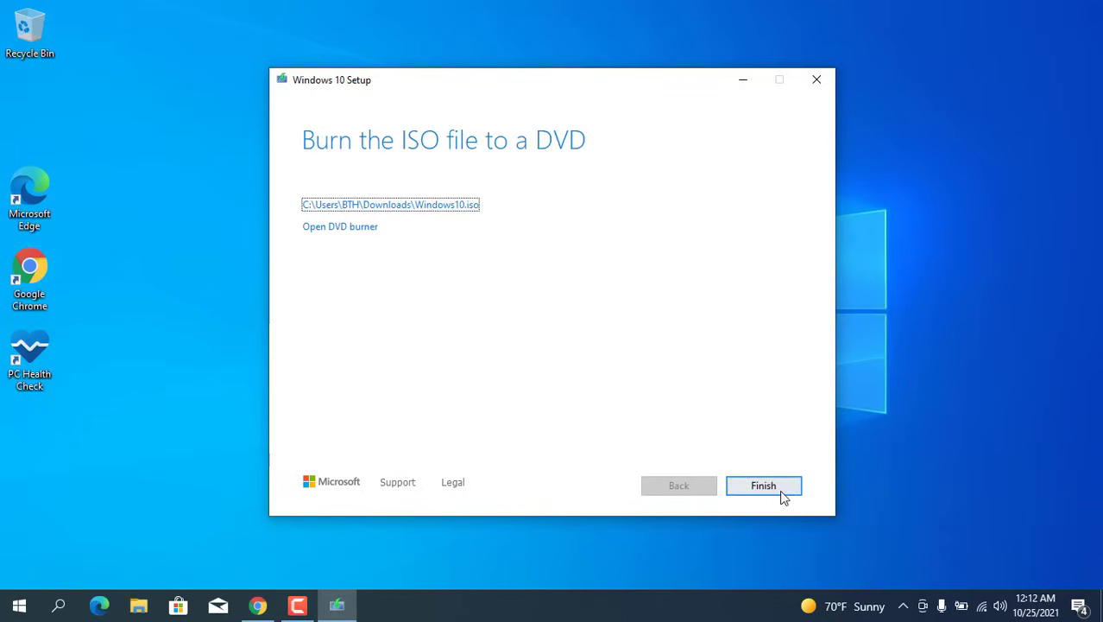
- Finish Windows 10 Setup and bring up the Download Windows 11 page in Chrome
{"action": "left_click", "coordinate": [782, 496]}
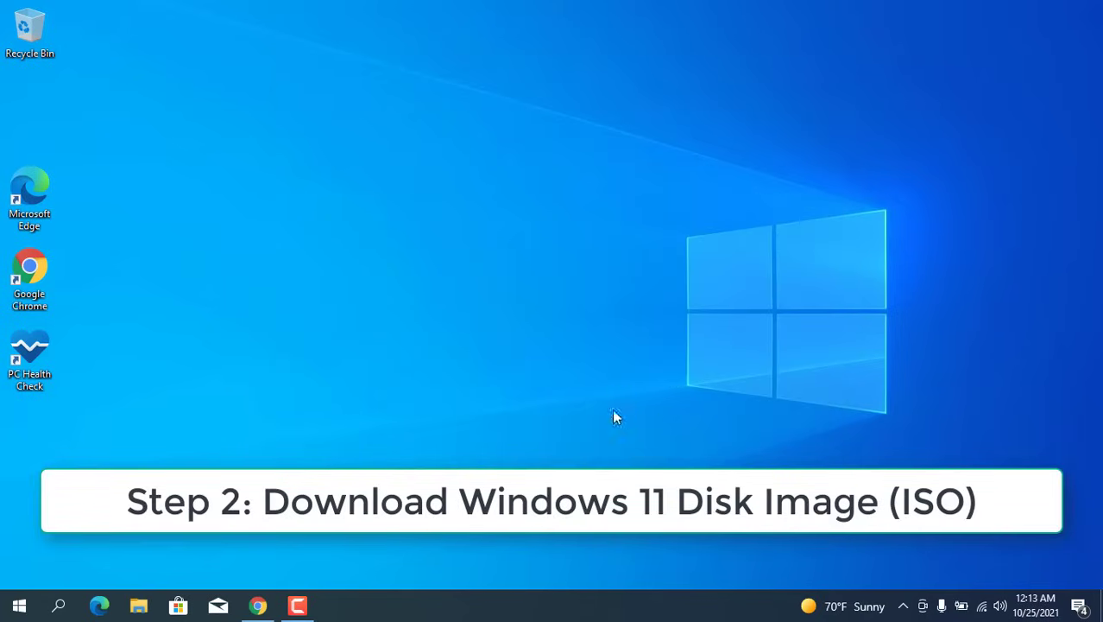
{"action": "left_click", "coordinate": [258, 606]}
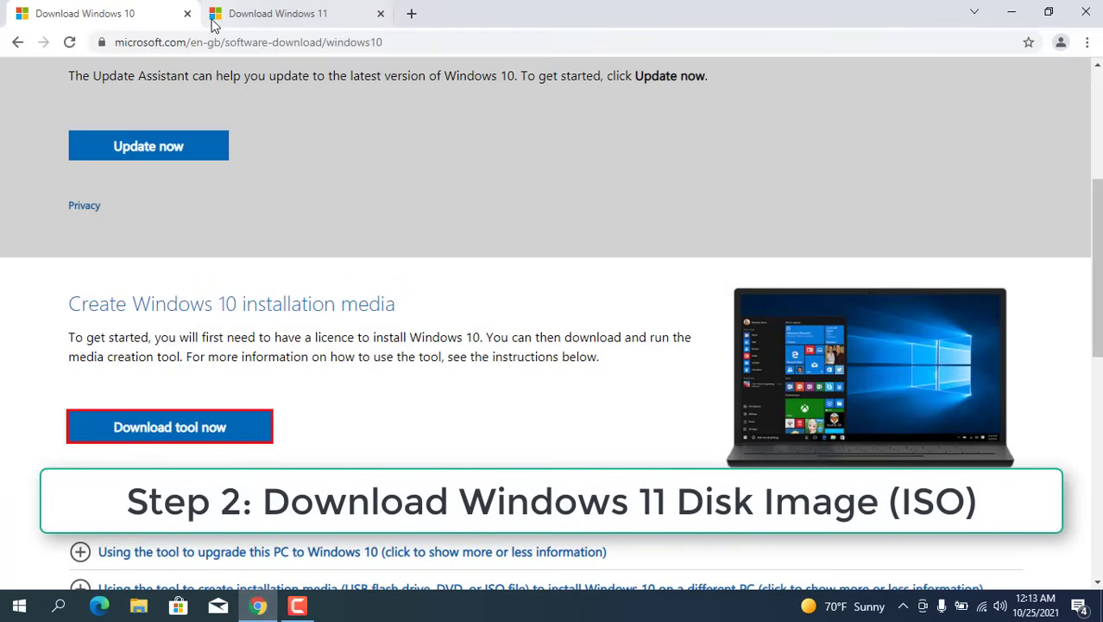
{"action": "left_click", "coordinate": [286, 19]}
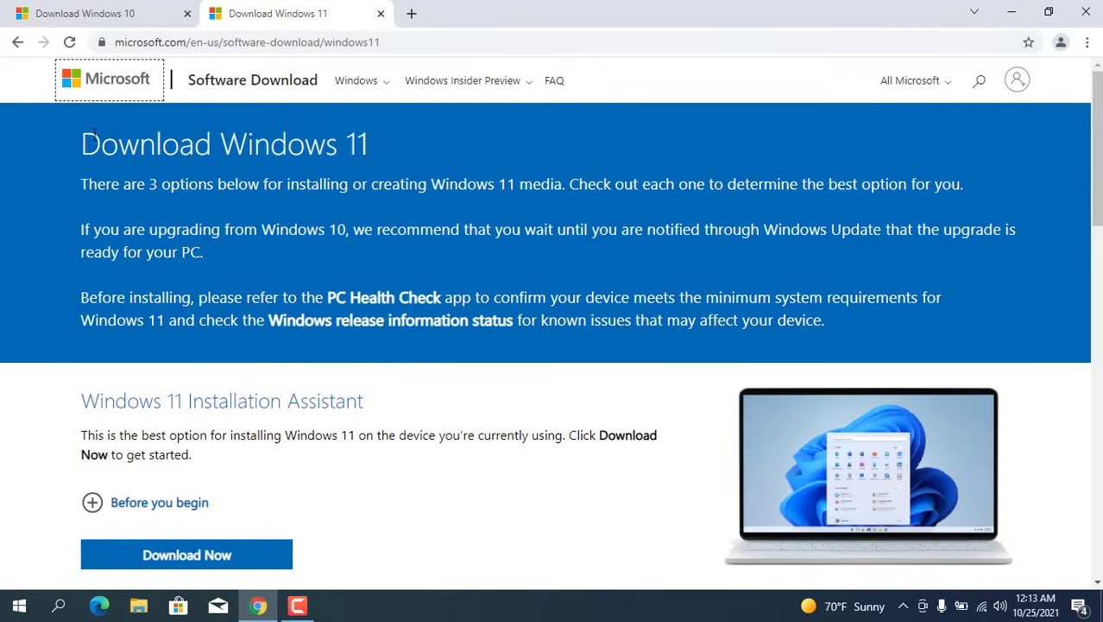
{"action": "left_click_drag", "start_coordinate": [86, 142], "coordinate": [375, 144]}
{"action": "scroll", "coordinate": [361, 156], "scroll_direction": "down", "scroll_amount": 3}
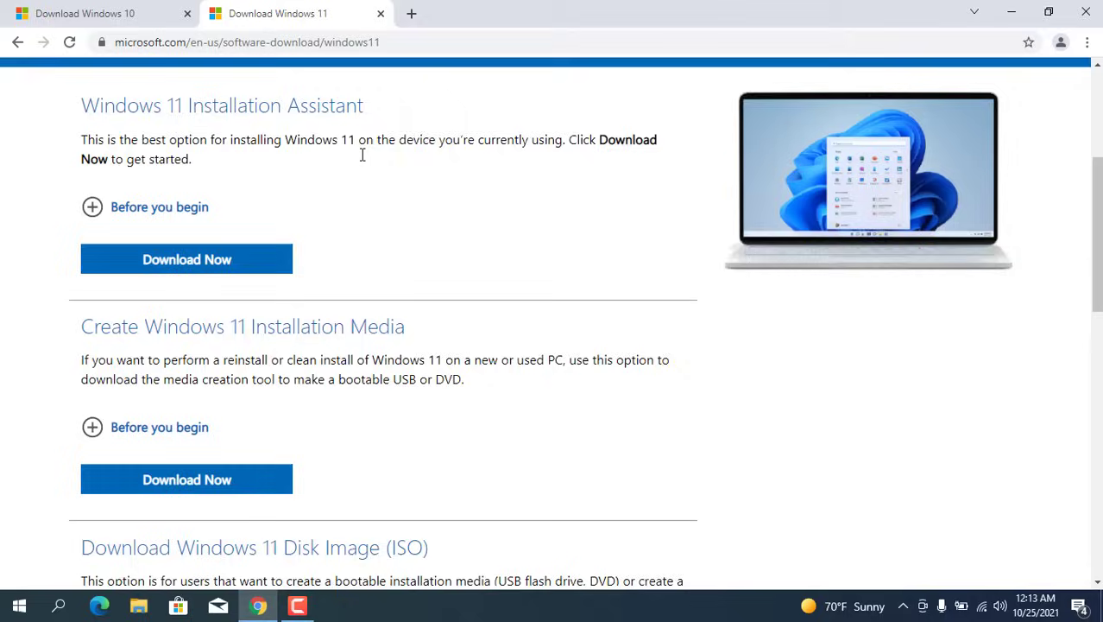
{"action": "scroll", "coordinate": [362, 155], "scroll_direction": "down", "scroll_amount": 1}
{"action": "scroll", "coordinate": [360, 154], "scroll_direction": "down", "scroll_amount": 1}
{"action": "scroll", "coordinate": [360, 154], "scroll_direction": "down", "scroll_amount": 2}
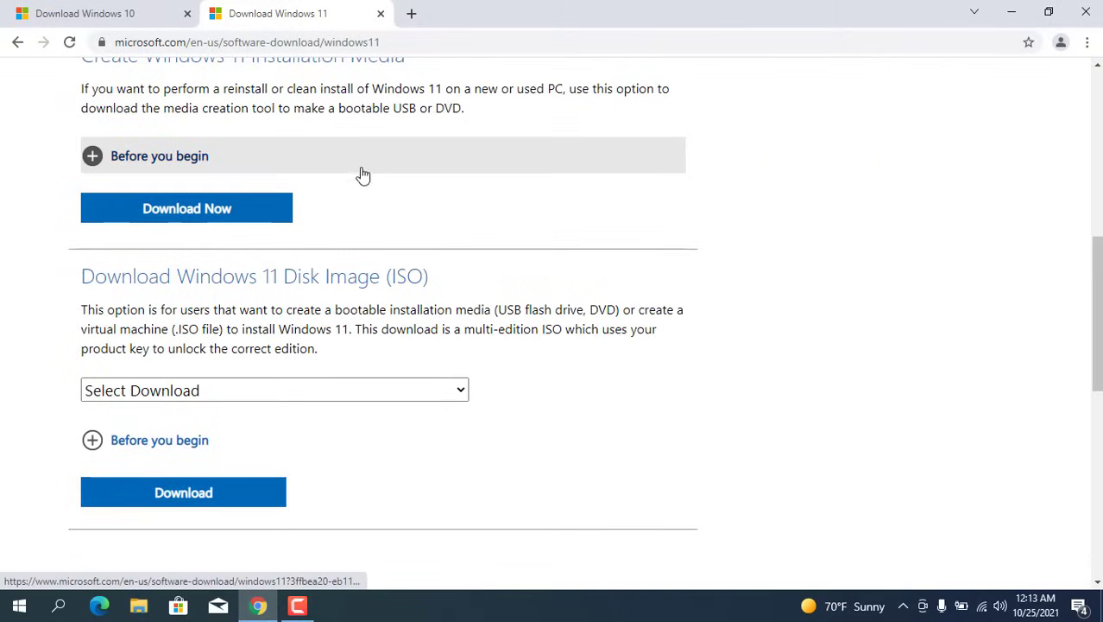
- Select Windows 11 under Windows 11 Disk Image (ISO) and request the download
{"action": "left_click_drag", "start_coordinate": [82, 277], "coordinate": [428, 280]}
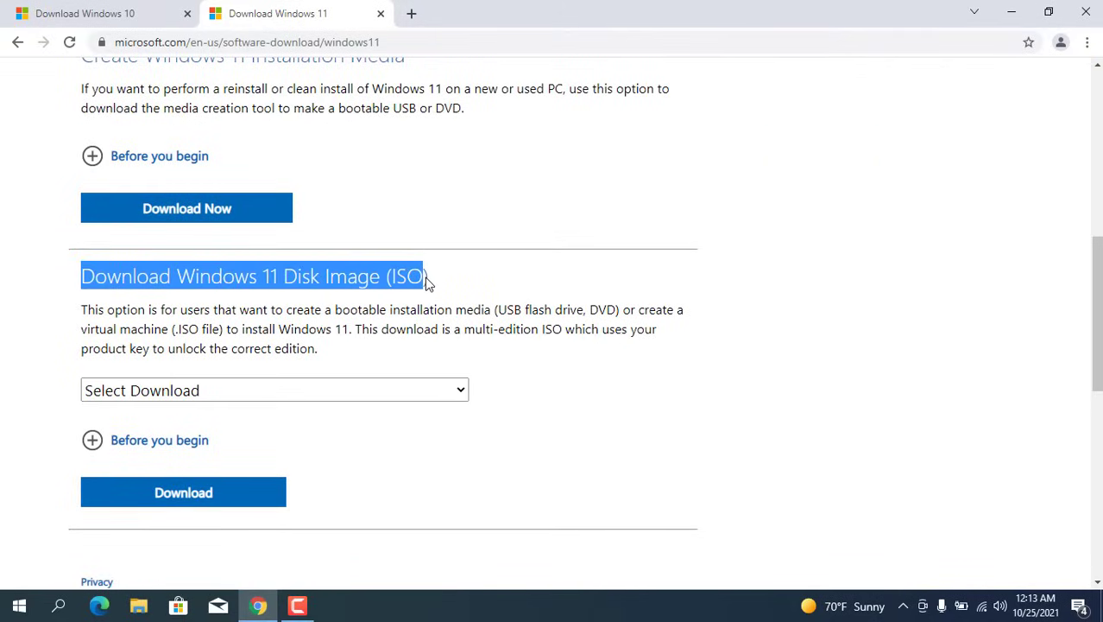
{"action": "left_click", "coordinate": [447, 389]}
{"action": "left_click", "coordinate": [421, 435]}
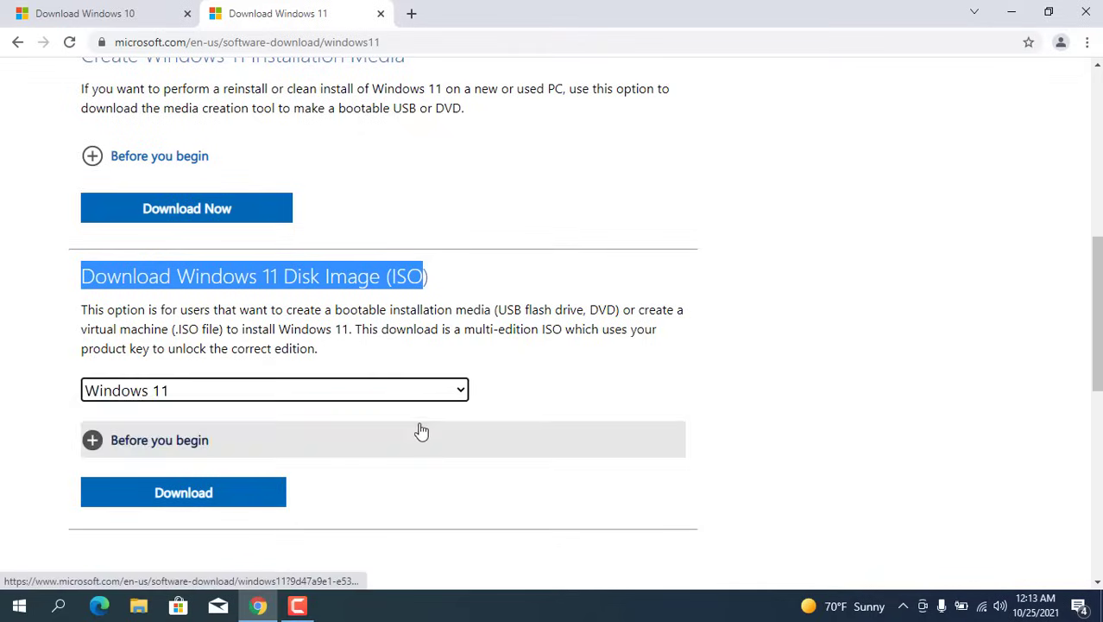
{"action": "scroll", "coordinate": [415, 414], "scroll_direction": "down", "scroll_amount": 2}
{"action": "left_click", "coordinate": [215, 348]}
- Choose English as the product language and confirm it
{"action": "scroll", "coordinate": [216, 347], "scroll_direction": "down", "scroll_amount": 2}
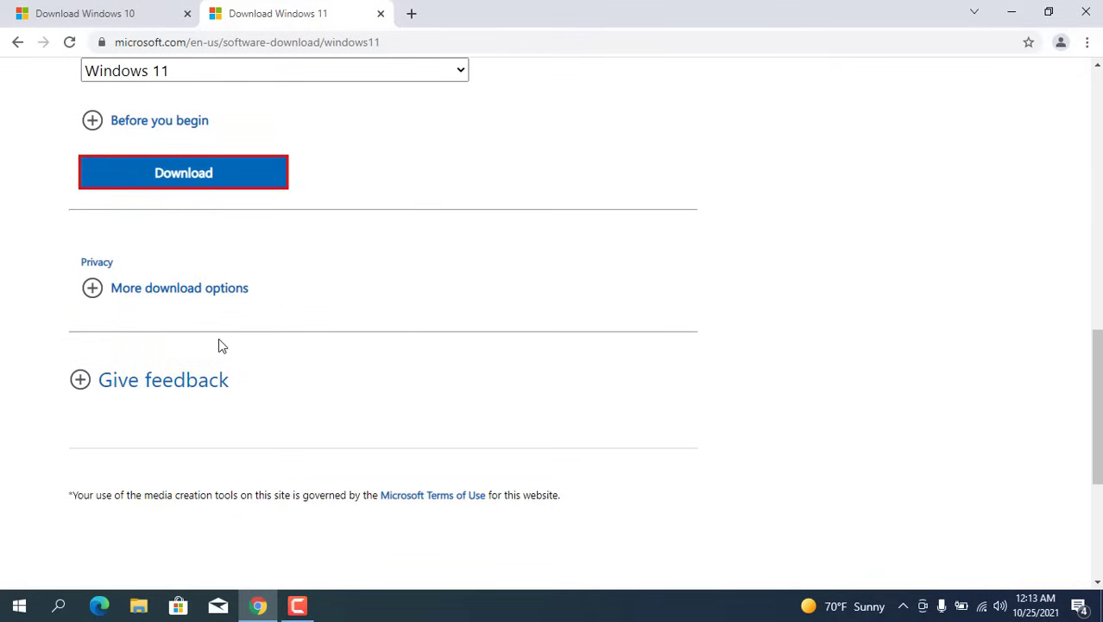
{"action": "scroll", "coordinate": [219, 341], "scroll_direction": "down", "scroll_amount": 2}
{"action": "left_click", "coordinate": [221, 312]}
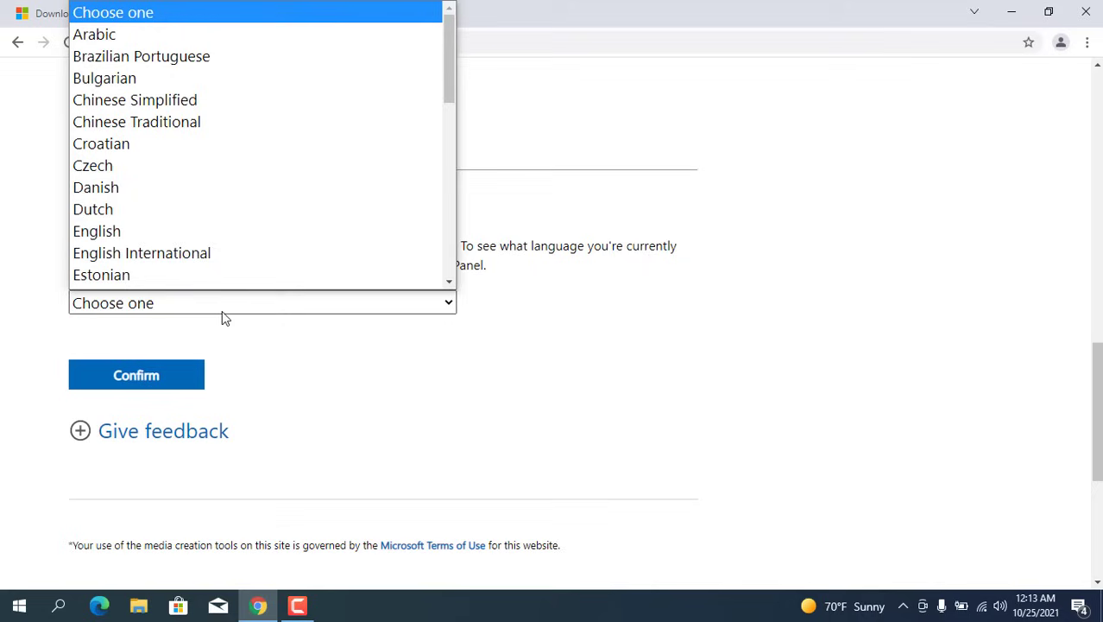
{"action": "scroll", "coordinate": [203, 247], "scroll_direction": "down", "scroll_amount": 1}
{"action": "left_click", "coordinate": [204, 217]}
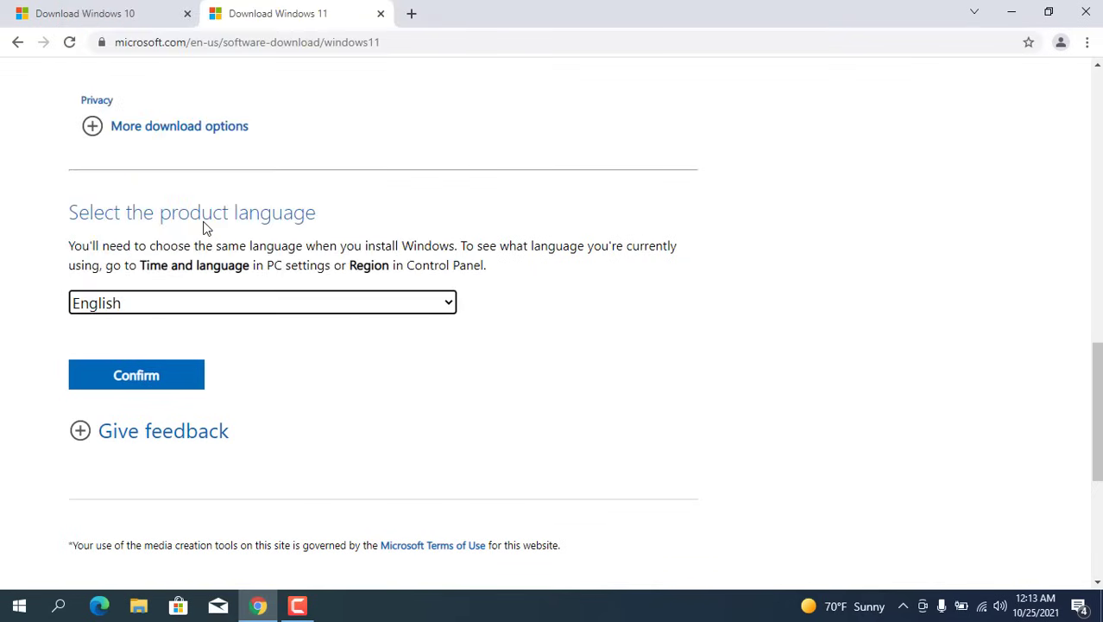
{"action": "left_click", "coordinate": [155, 380]}
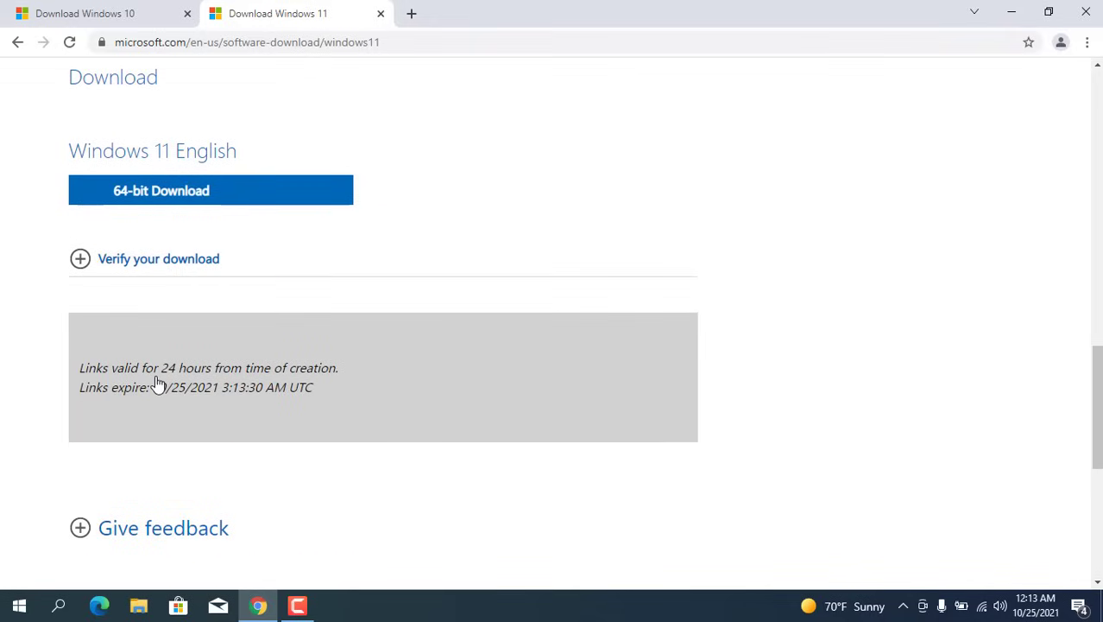
- Download the 64-bit Win11_English_x64.iso into Downloads, then close Chrome
{"action": "left_click", "coordinate": [164, 201]}
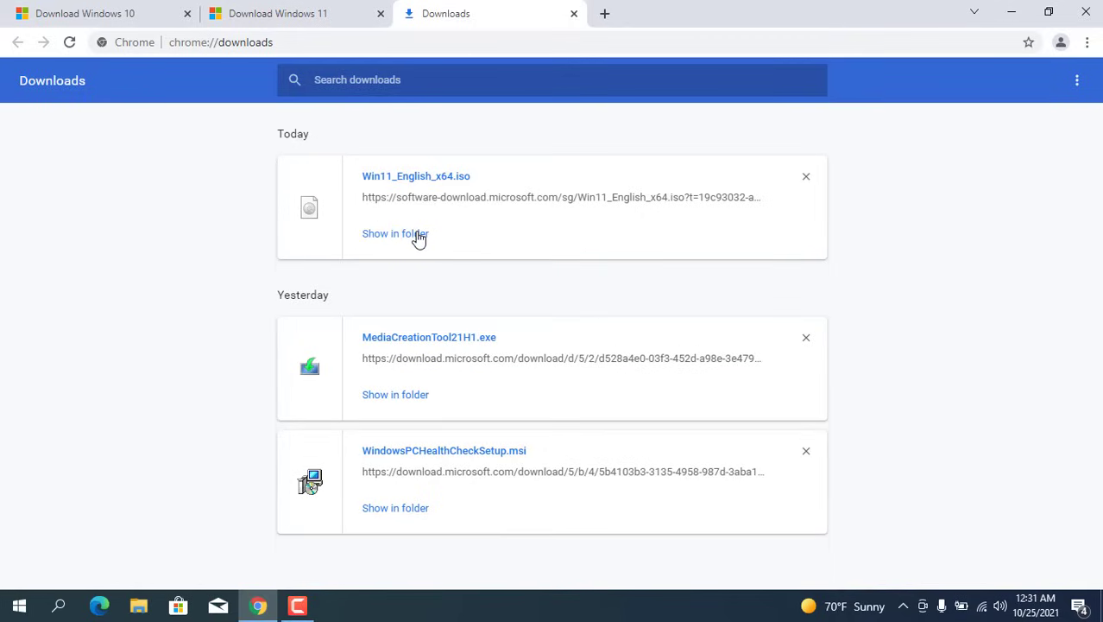
{"action": "left_click", "coordinate": [418, 234]}
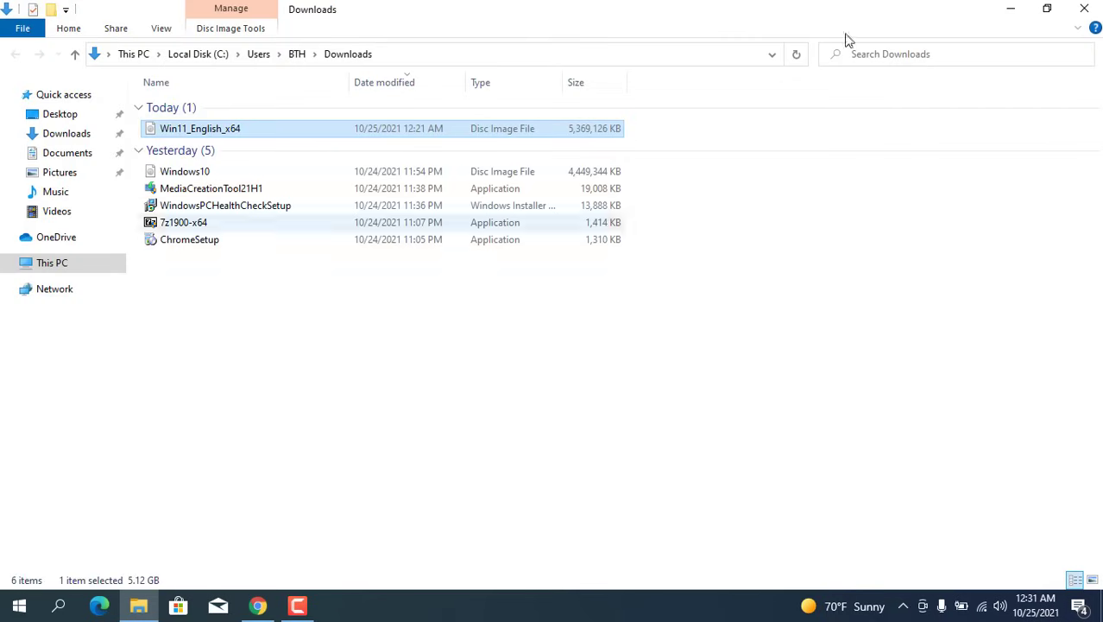
{"action": "left_click", "coordinate": [1010, 10]}
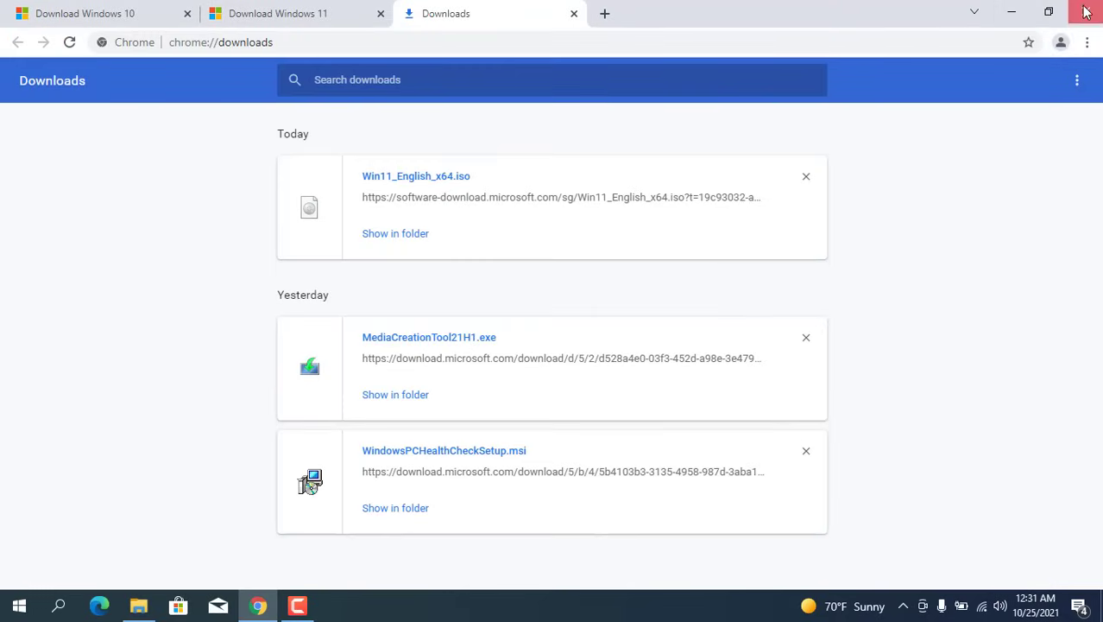
{"action": "left_click", "coordinate": [1084, 12]}
- Permanently delete the four installer files from Downloads, keeping only the two ISOs
{"action": "left_click", "coordinate": [155, 607]}
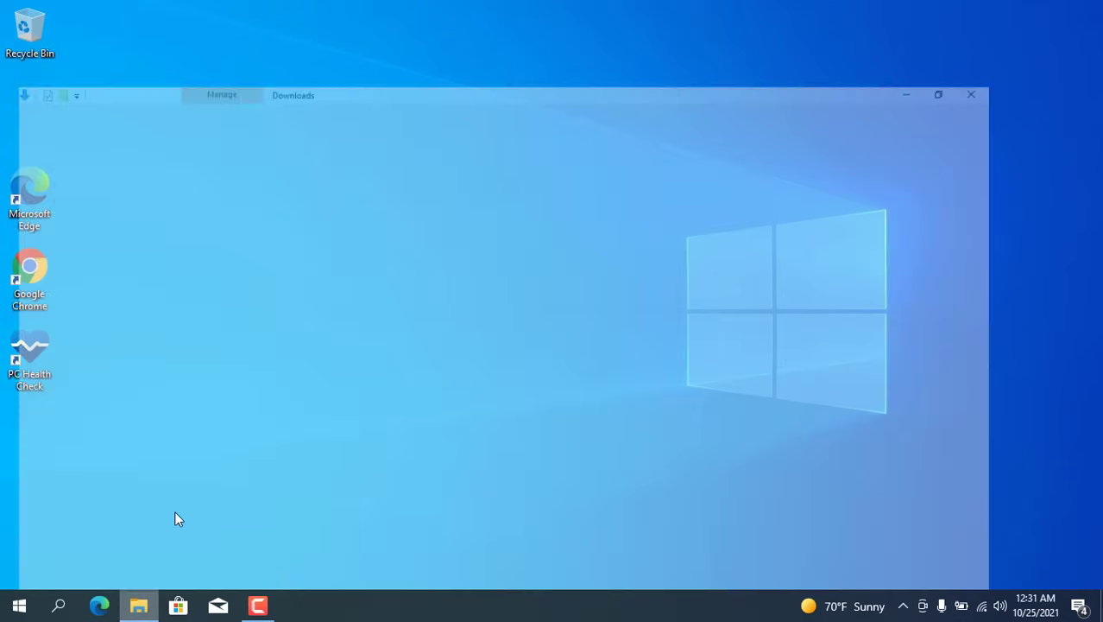
{"action": "left_click_drag", "start_coordinate": [655, 200], "coordinate": [499, 298]}
{"action": "key", "text": "shift+Delete"}
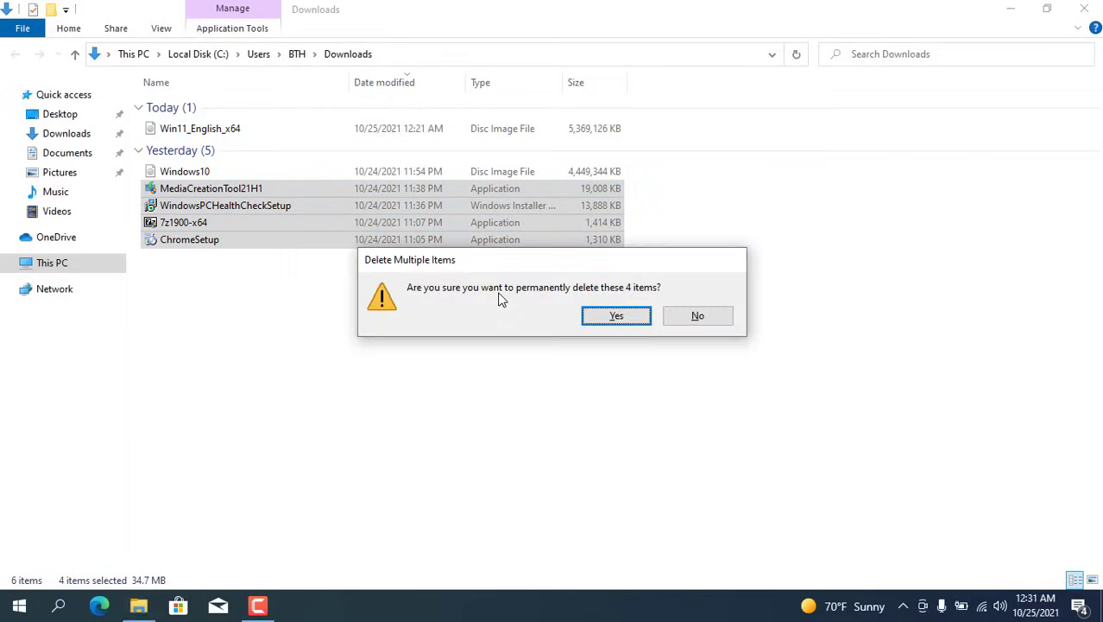
{"action": "key", "text": "Return"}
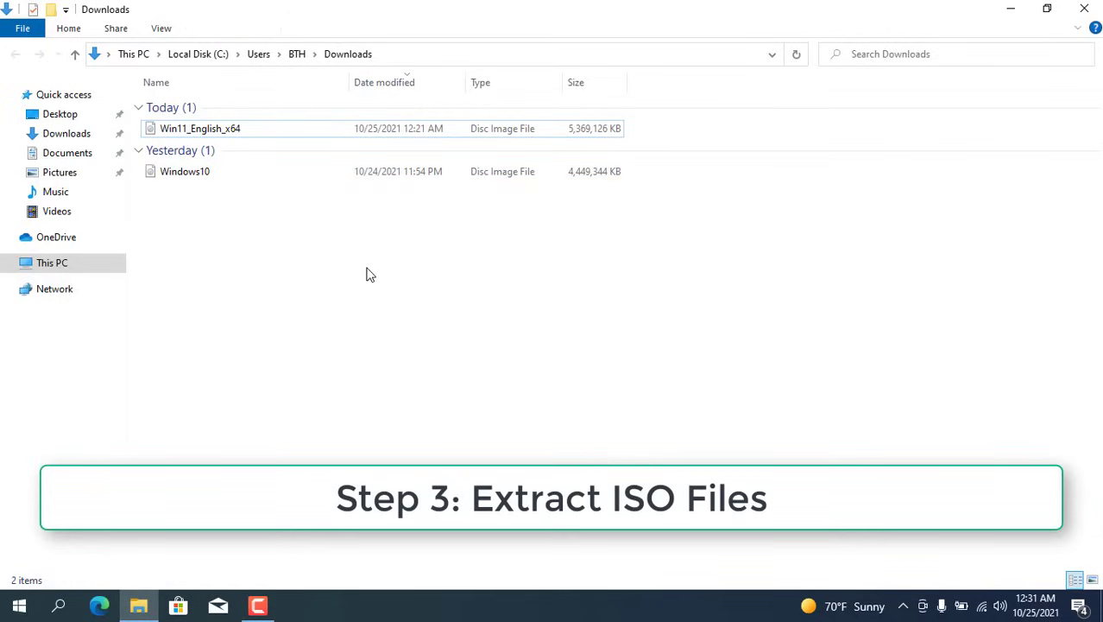
{"action": "left_click", "coordinate": [218, 177]}
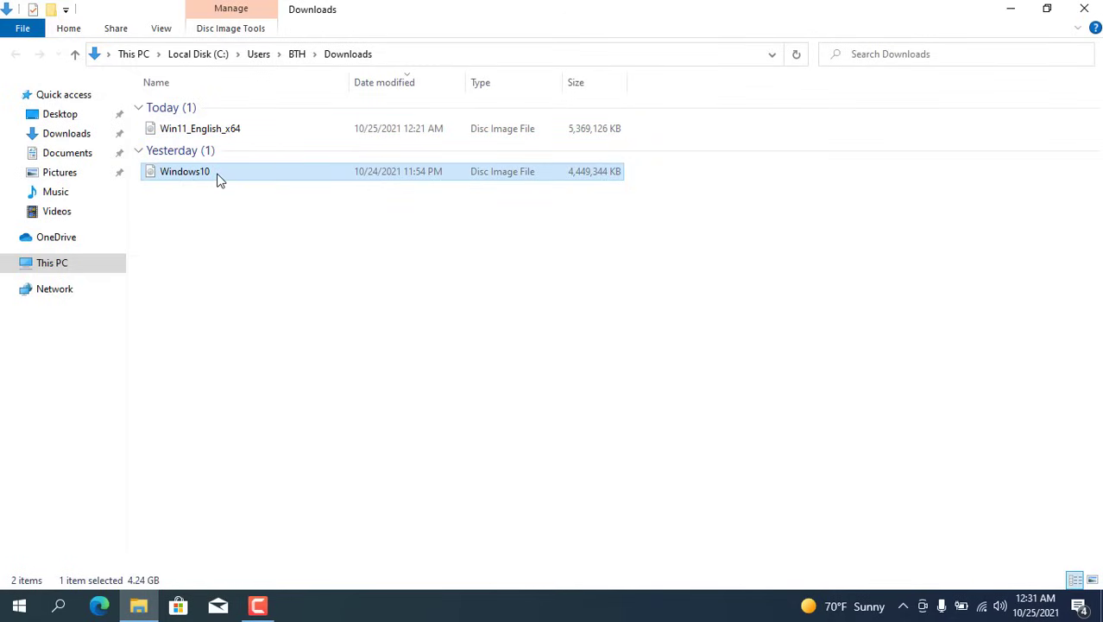
- Extract Windows10.iso with 7-Zip into a Windows10 folder
{"action": "right_click", "coordinate": [218, 179]}
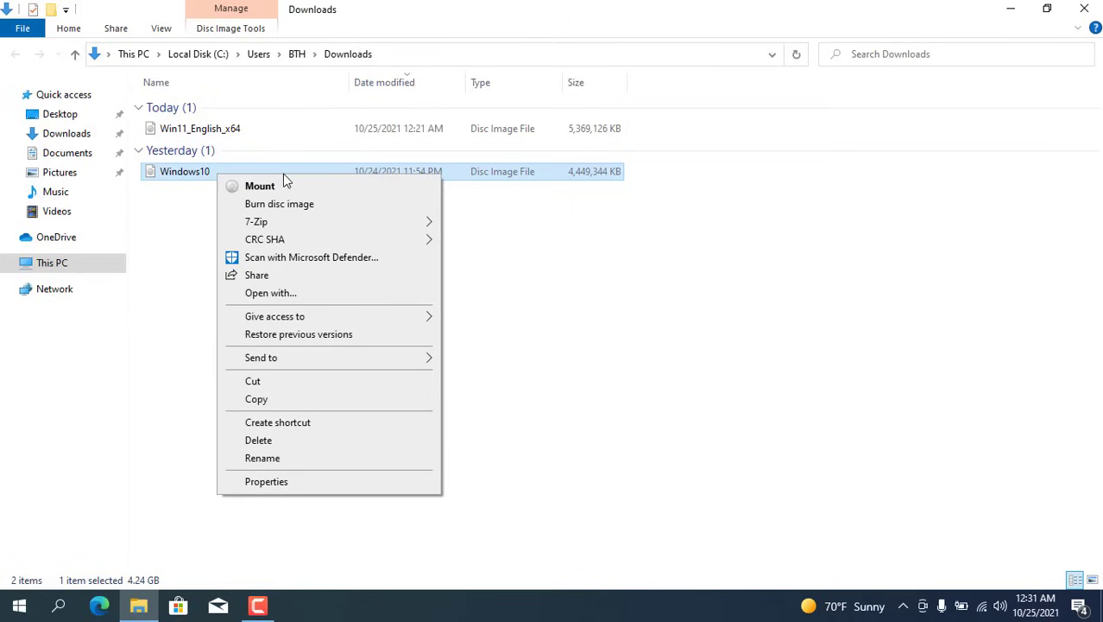
{"action": "mouse_move", "coordinate": [257, 222]}
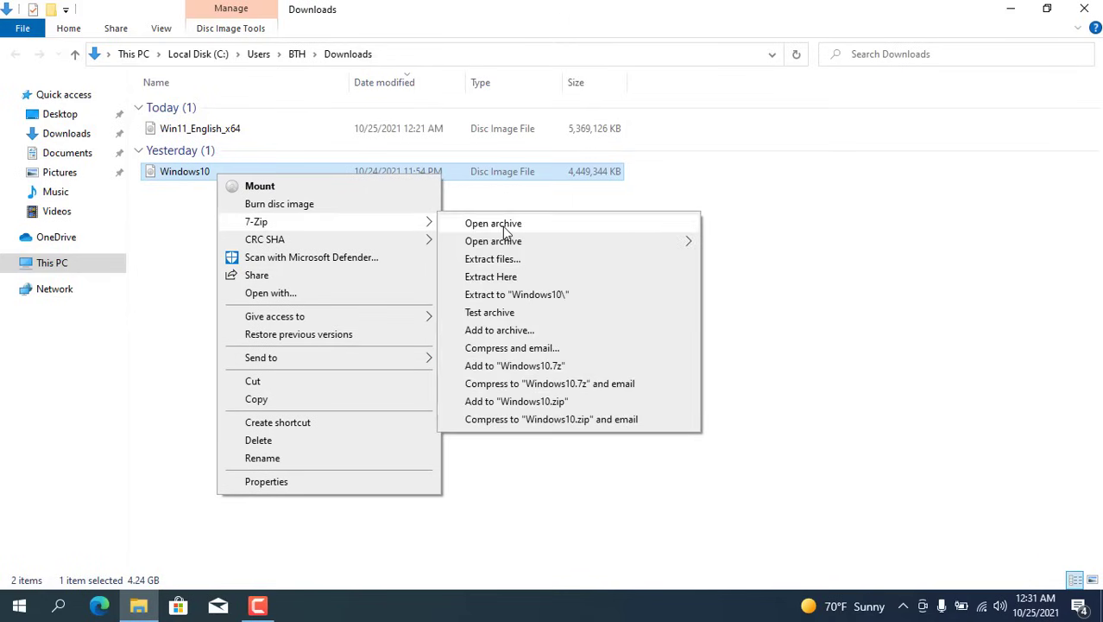
{"action": "left_click", "coordinate": [515, 294]}
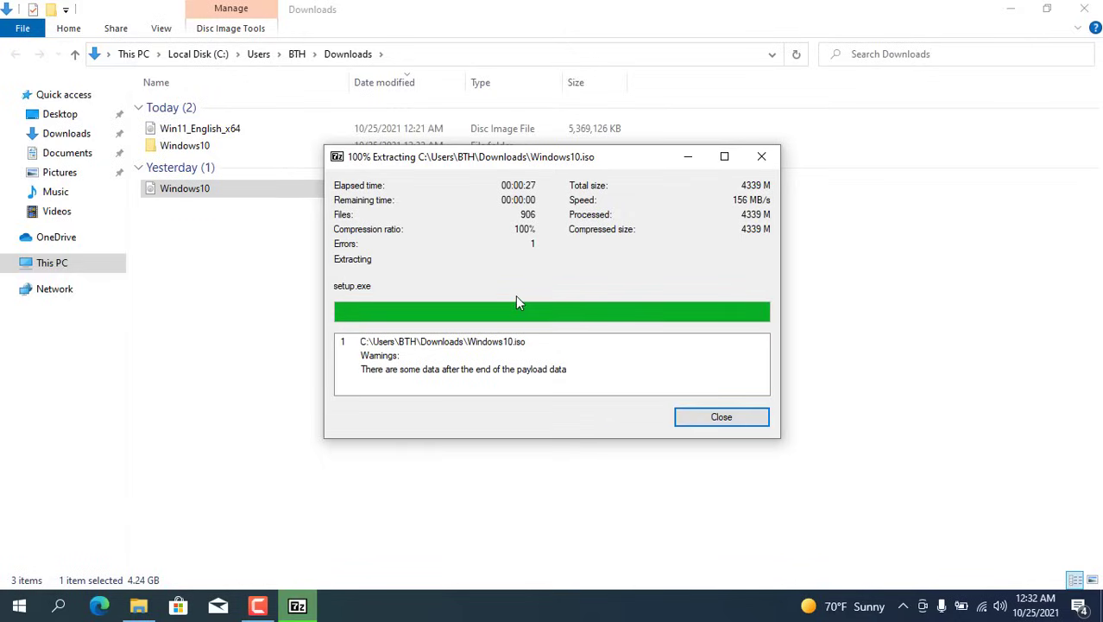
{"action": "left_click", "coordinate": [691, 415]}
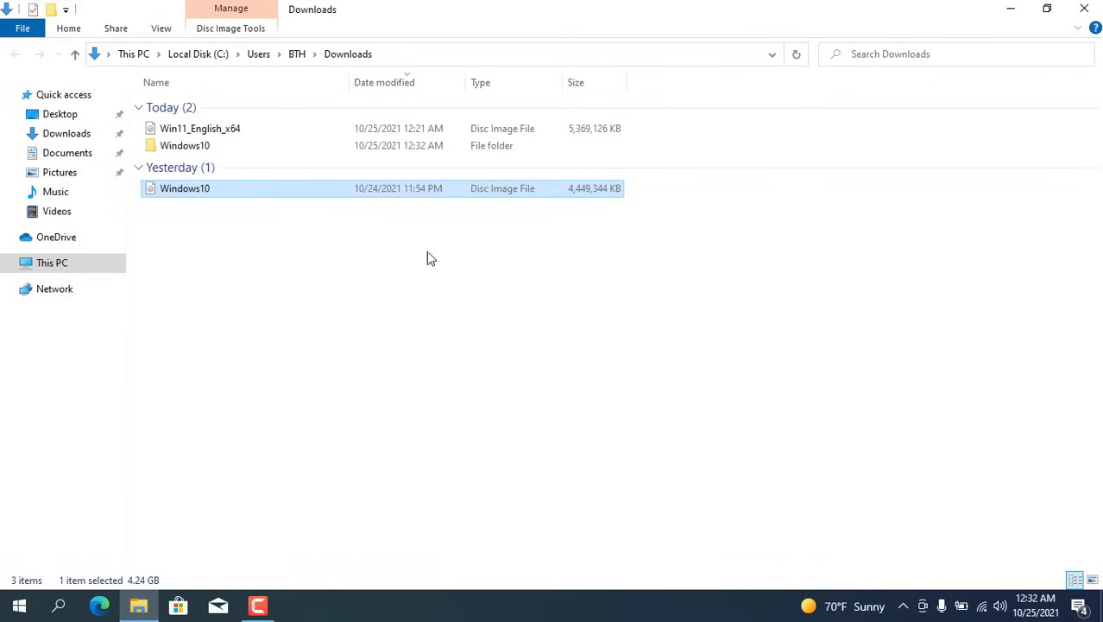
- Delete the Windows10.iso disc image from Downloads
{"action": "left_click", "coordinate": [304, 246]}
{"action": "right_click", "coordinate": [246, 192]}
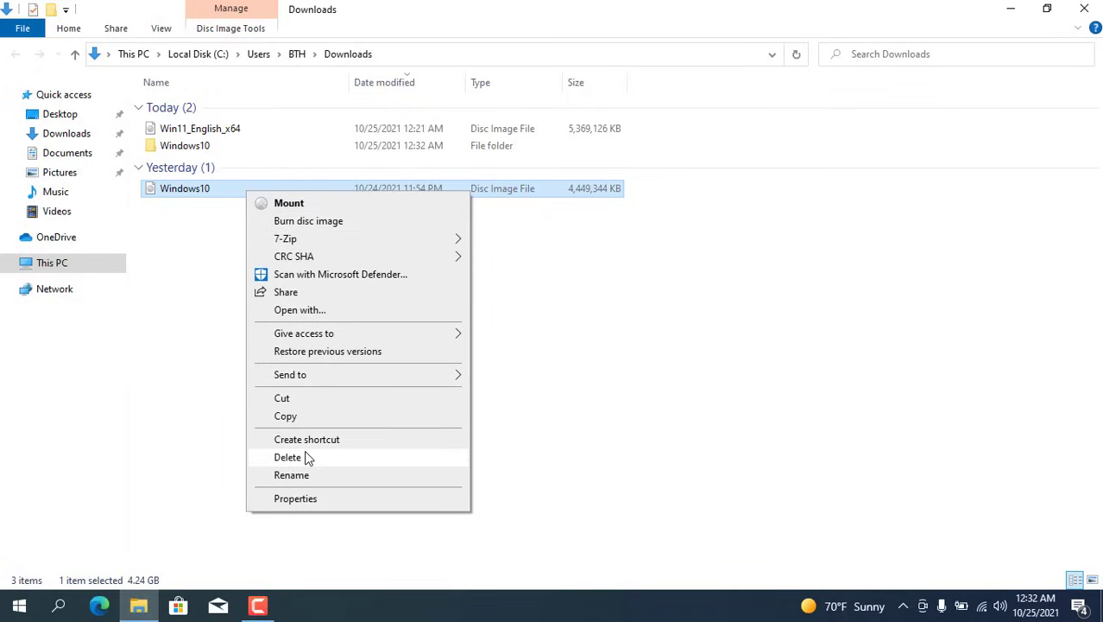
{"action": "left_click", "coordinate": [293, 456]}
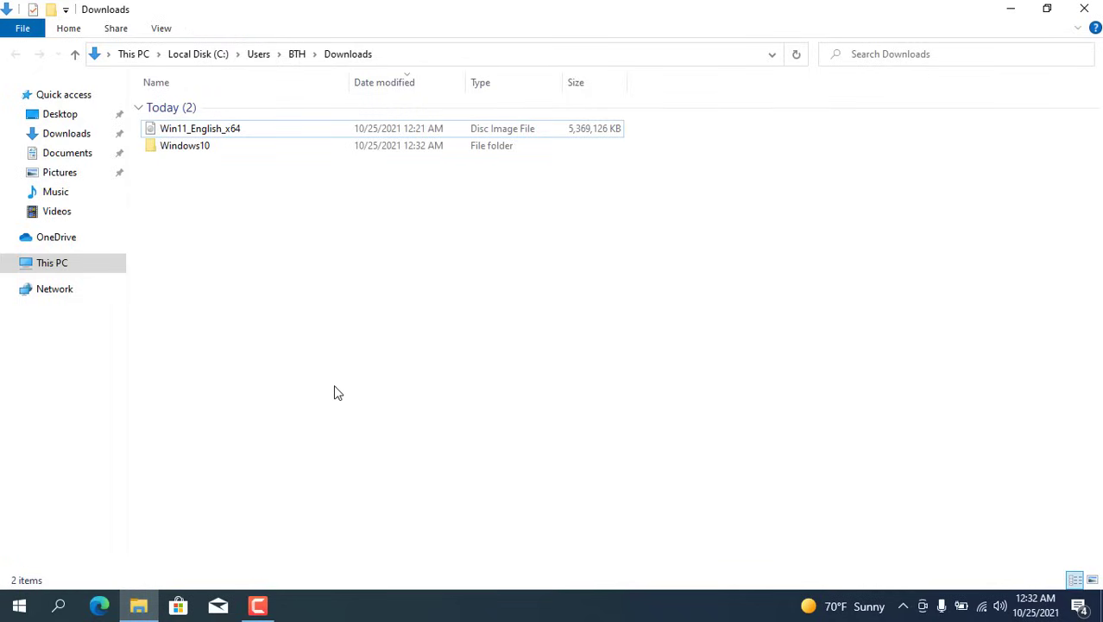
- Use 7-Zip's Extract to "Win11_English_x64\" on Win11_English_x64.iso
{"action": "left_click", "coordinate": [233, 128]}
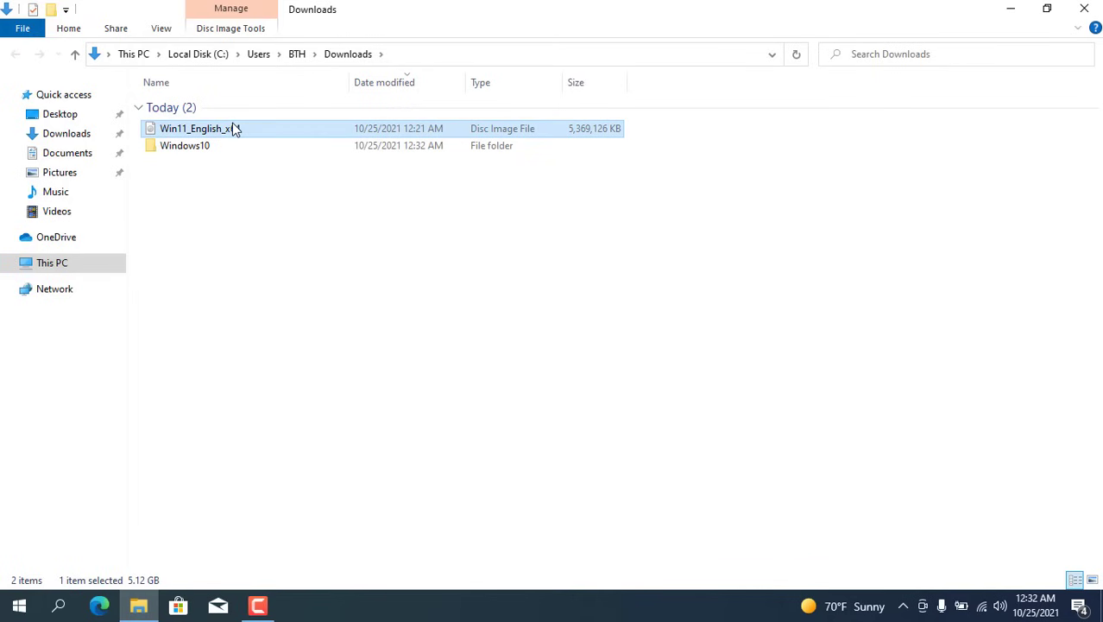
{"action": "right_click", "coordinate": [233, 127]}
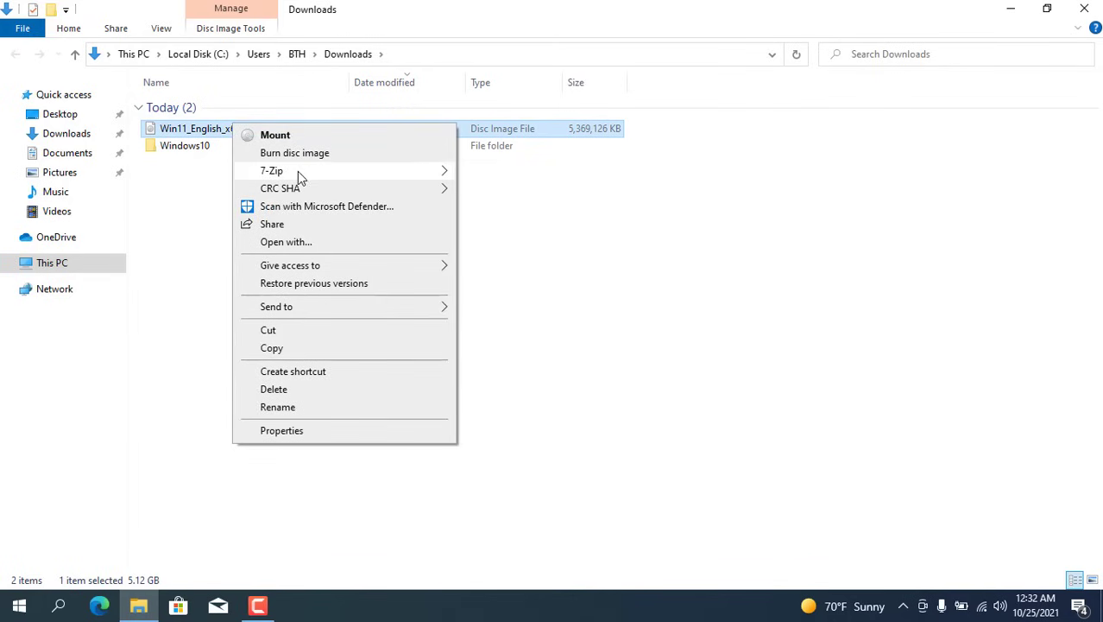
{"action": "mouse_move", "coordinate": [272, 171]}
{"action": "left_click", "coordinate": [517, 247]}
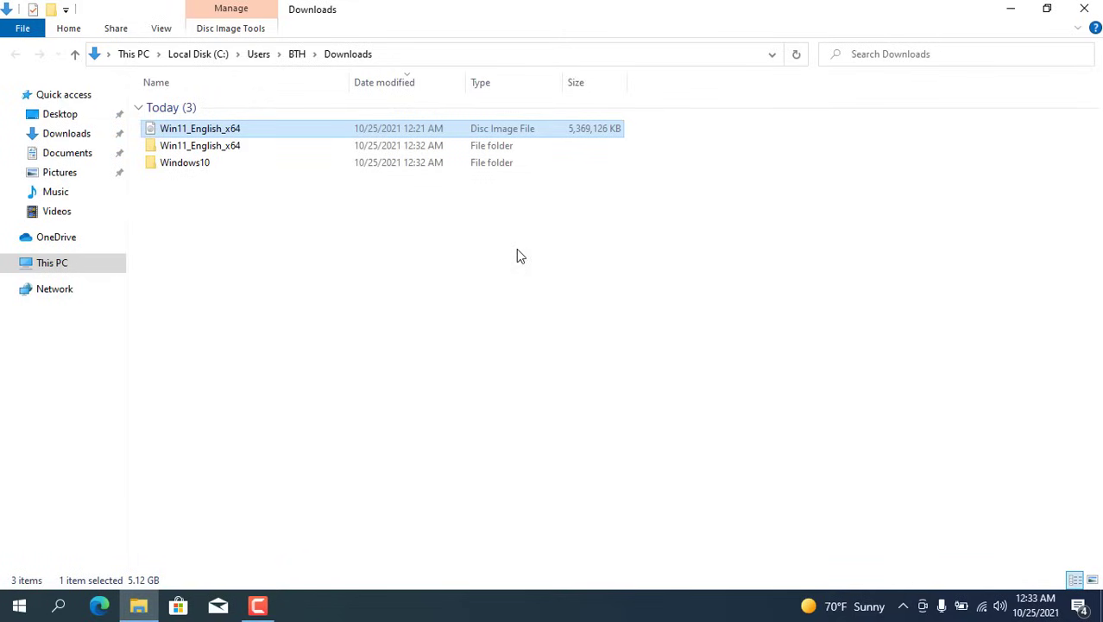
- Delete the Win11_English_x64.iso disc image
{"action": "left_click", "coordinate": [209, 136]}
{"action": "right_click", "coordinate": [211, 138]}
{"action": "left_click", "coordinate": [280, 403]}
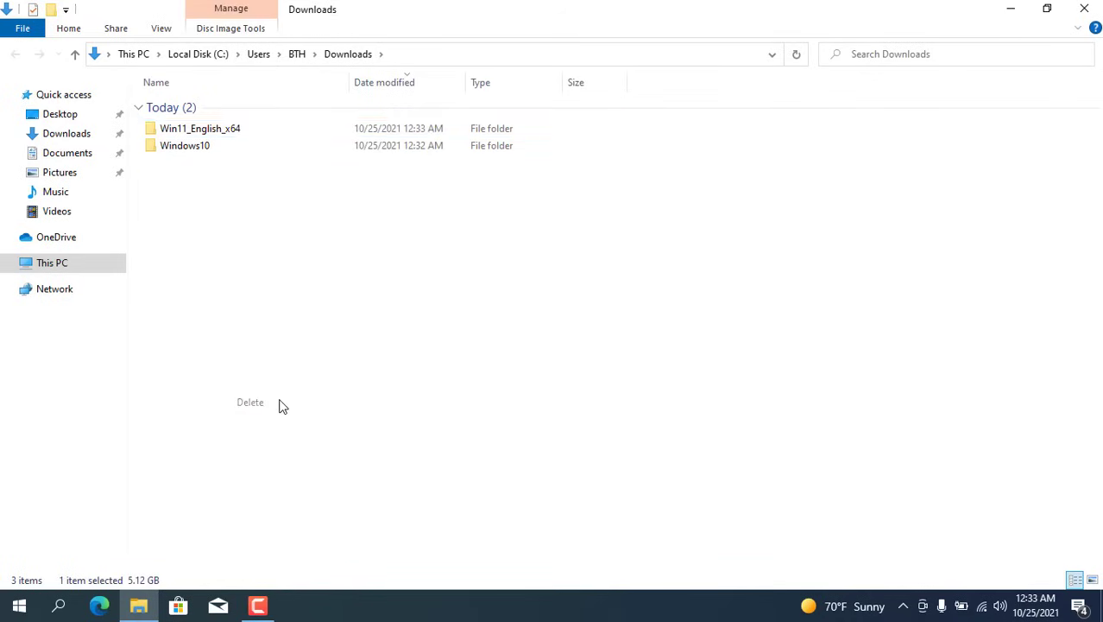
- Delete install.esd from Windows10\sources, leaving 183 items
{"action": "left_click", "coordinate": [202, 149]}
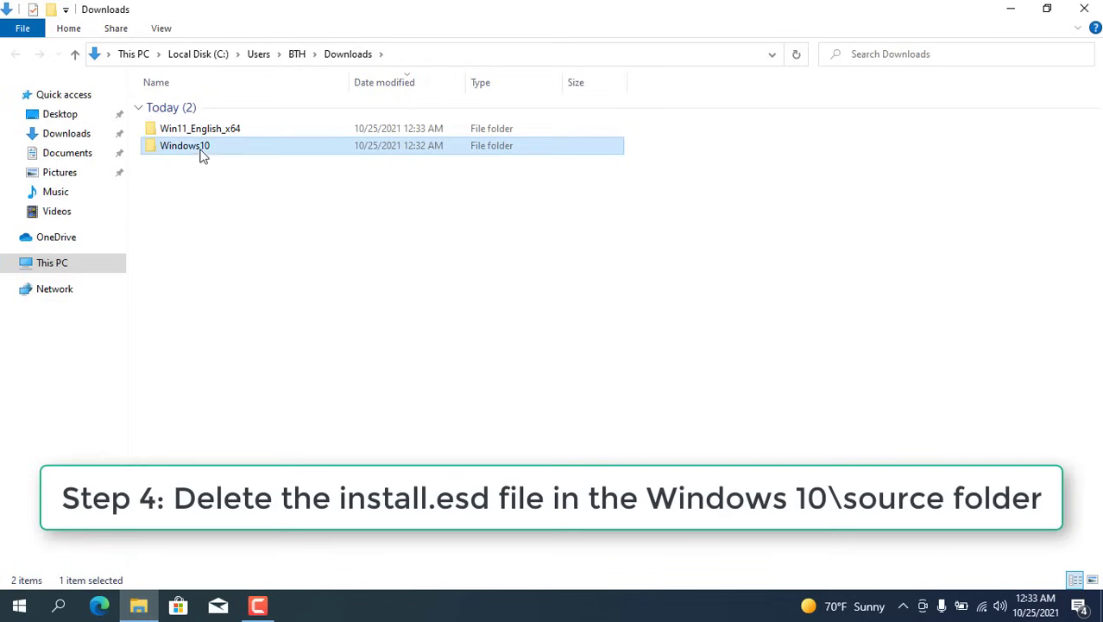
{"action": "double_click", "coordinate": [192, 152]}
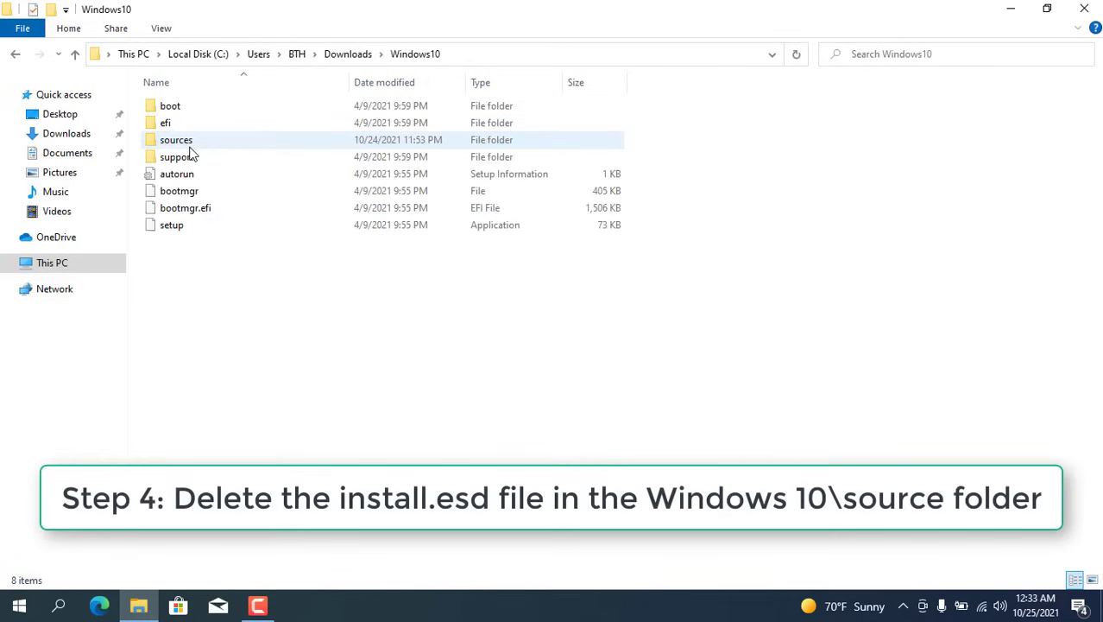
{"action": "left_click", "coordinate": [179, 147]}
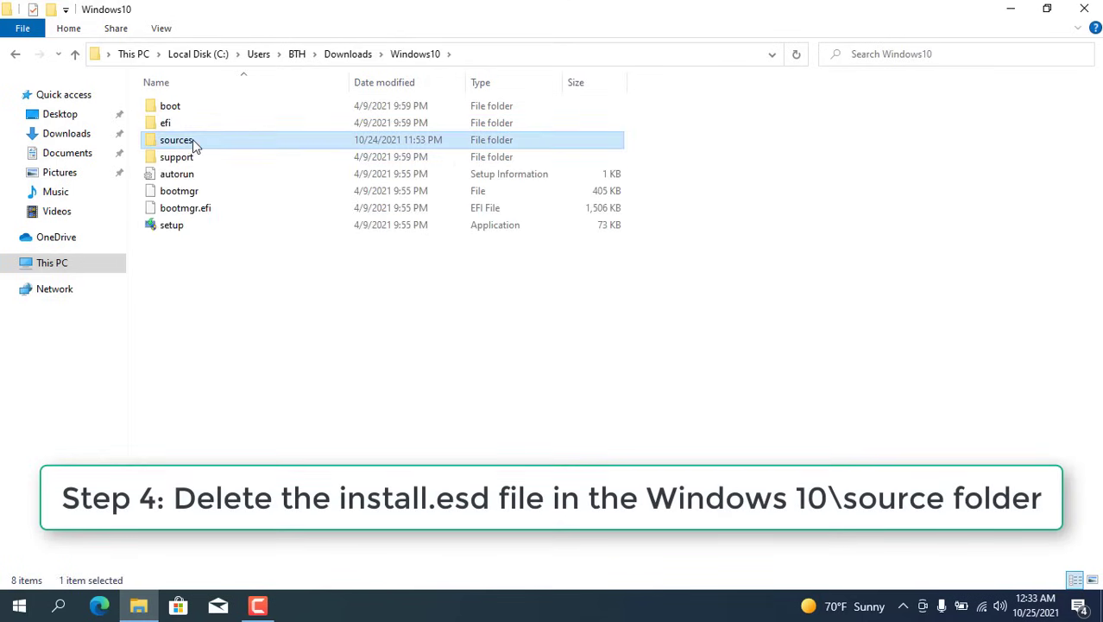
{"action": "double_click", "coordinate": [192, 139]}
{"action": "scroll", "coordinate": [246, 201], "scroll_direction": "down", "scroll_amount": 4}
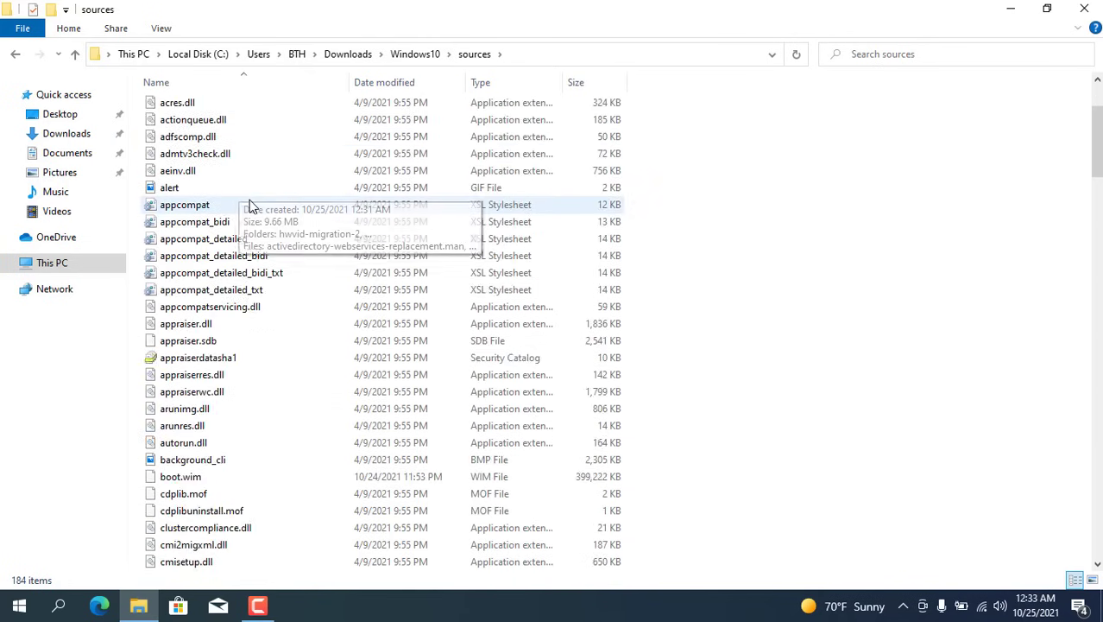
{"action": "scroll", "coordinate": [249, 207], "scroll_direction": "down", "scroll_amount": 5}
{"action": "scroll", "coordinate": [250, 208], "scroll_direction": "down", "scroll_amount": 2}
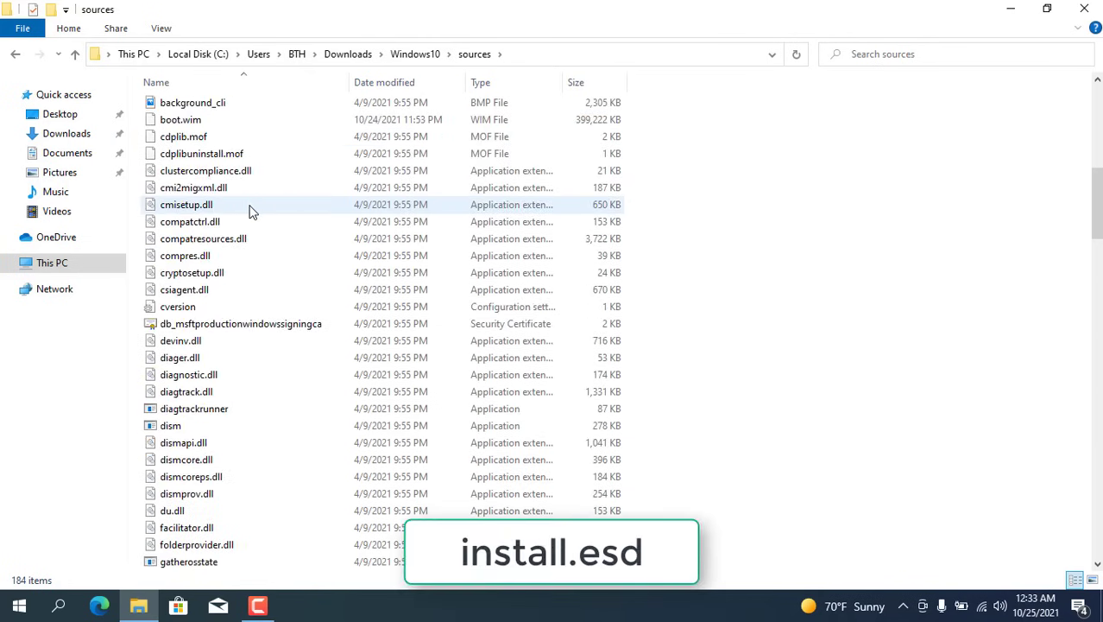
{"action": "scroll", "coordinate": [250, 211], "scroll_direction": "down", "scroll_amount": 7}
{"action": "scroll", "coordinate": [249, 211], "scroll_direction": "down", "scroll_amount": 3}
{"action": "scroll", "coordinate": [250, 214], "scroll_direction": "down", "scroll_amount": 1}
{"action": "scroll", "coordinate": [251, 216], "scroll_direction": "down", "scroll_amount": 3}
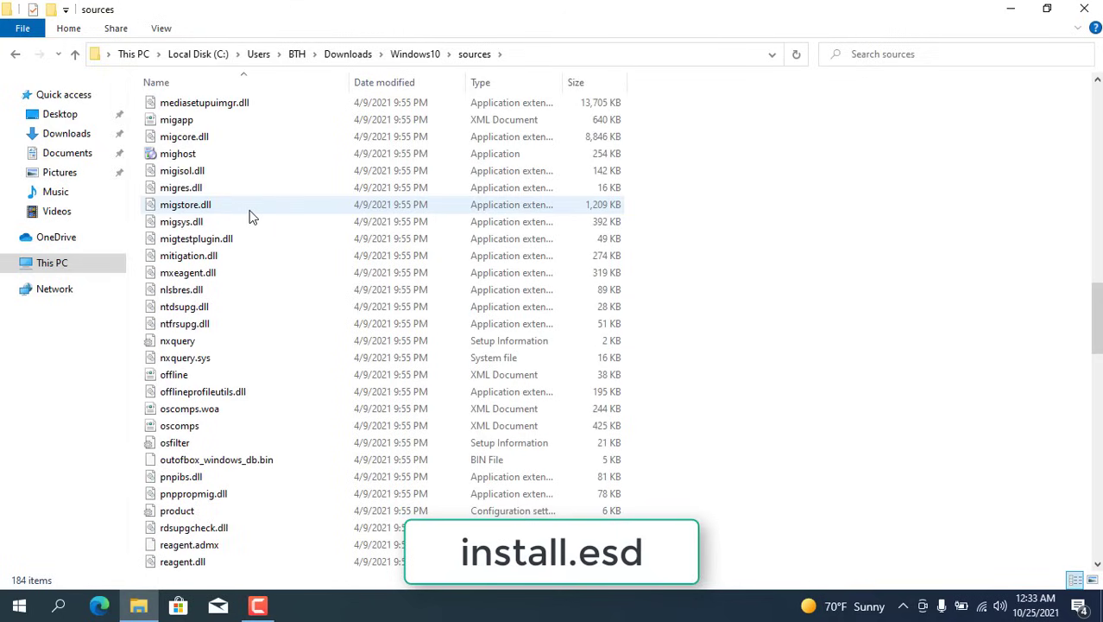
{"action": "scroll", "coordinate": [250, 217], "scroll_direction": "up", "scroll_amount": 3}
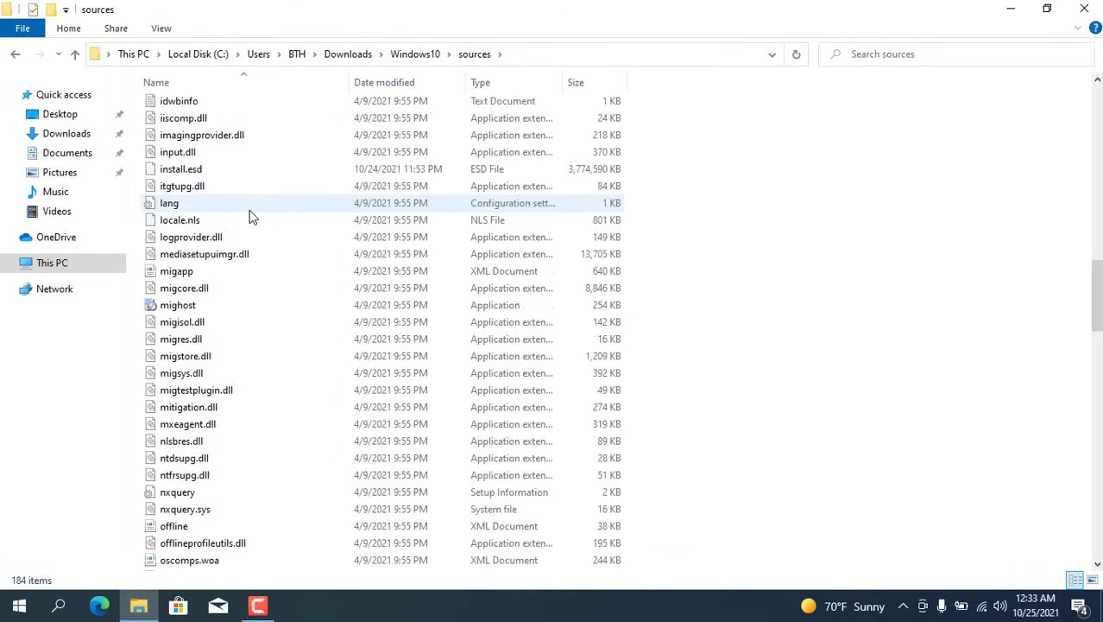
{"action": "left_click", "coordinate": [198, 170]}
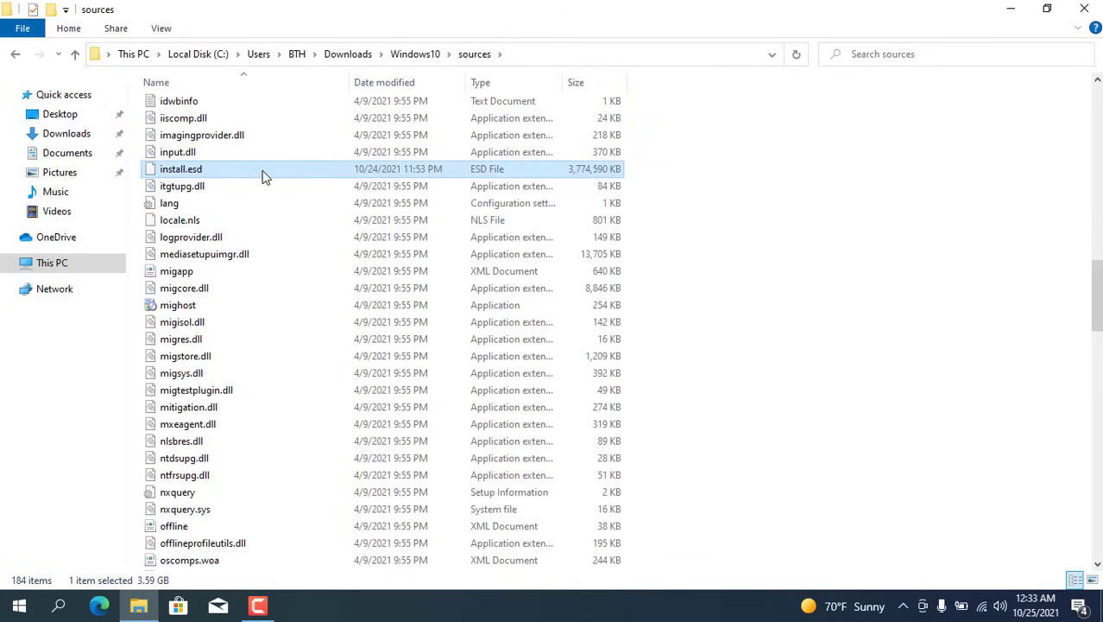
{"action": "right_click", "coordinate": [262, 170]}
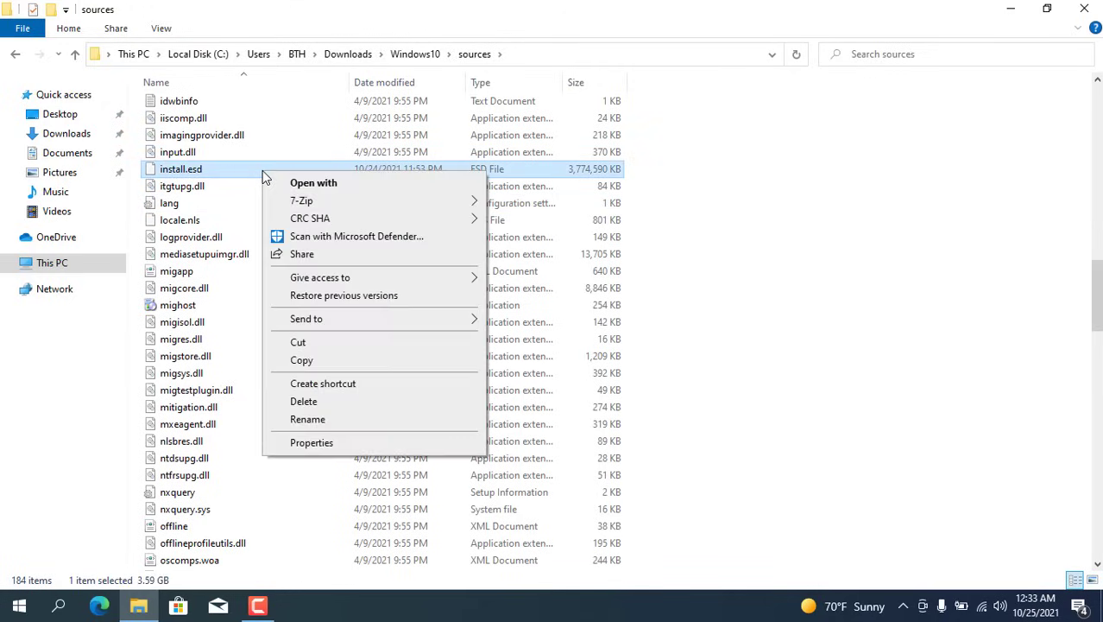
{"action": "left_click", "coordinate": [304, 401]}
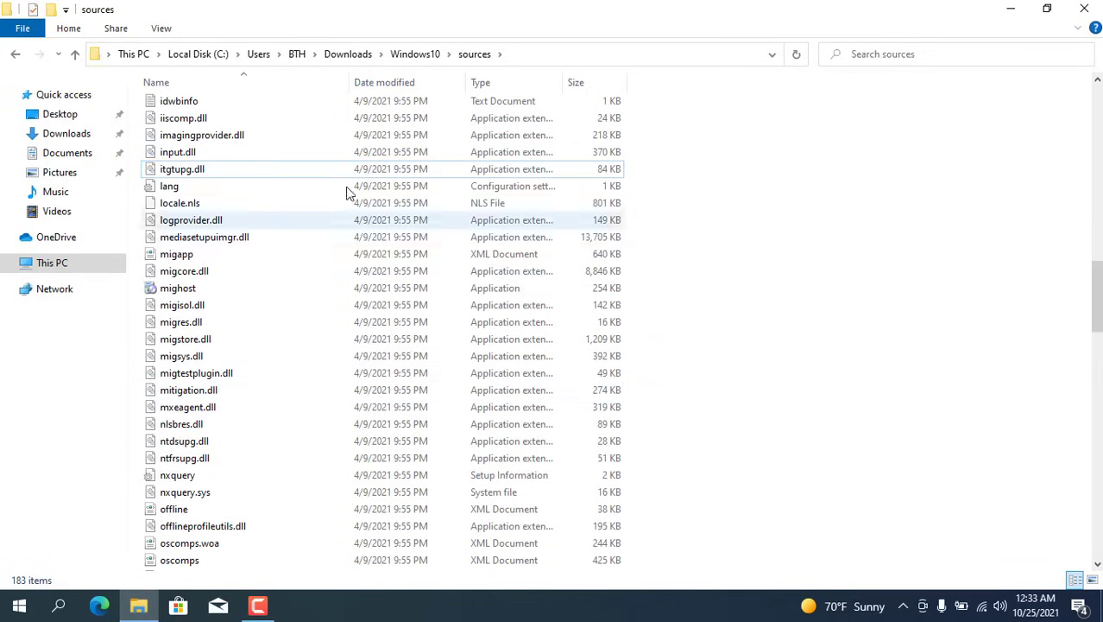
- Go to the Win11_English_x64\sources folder
{"action": "left_click", "coordinate": [348, 54]}
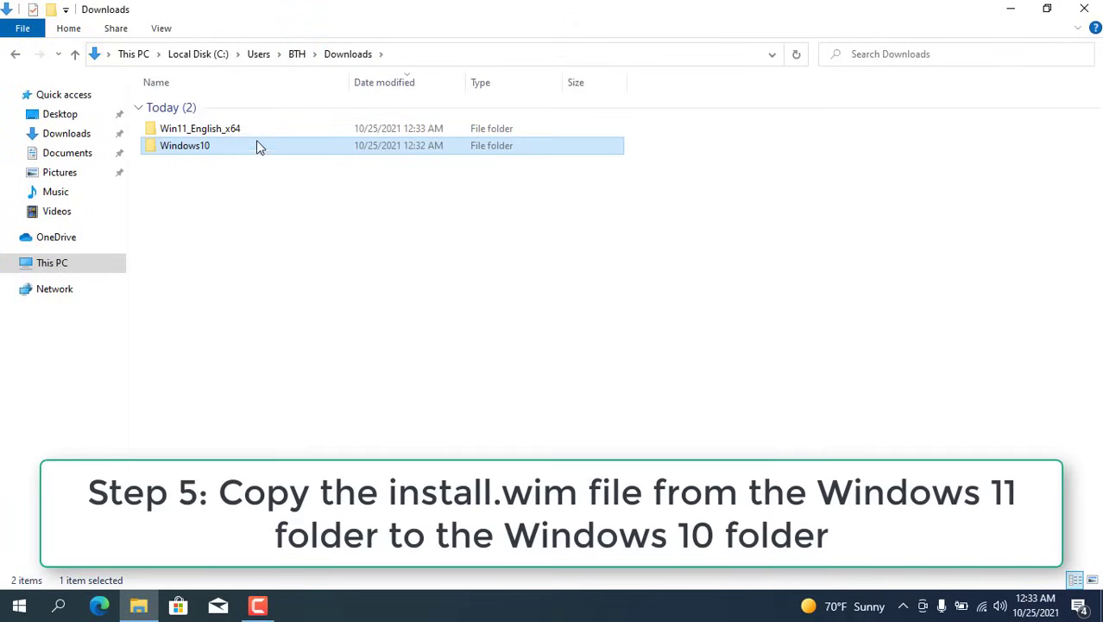
{"action": "left_click", "coordinate": [256, 131]}
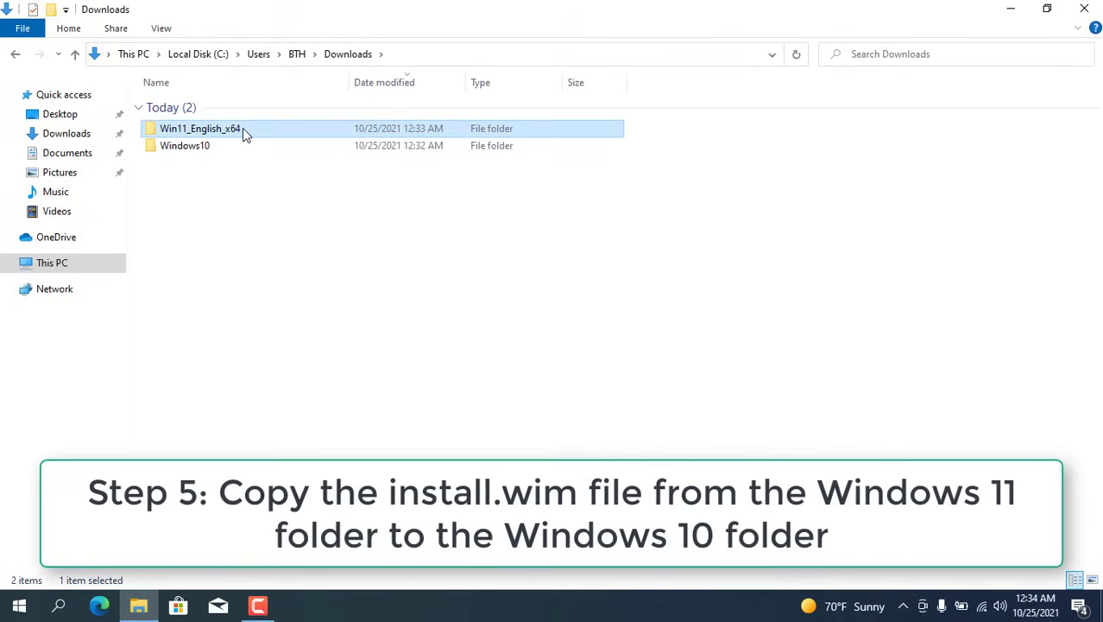
{"action": "double_click", "coordinate": [242, 130]}
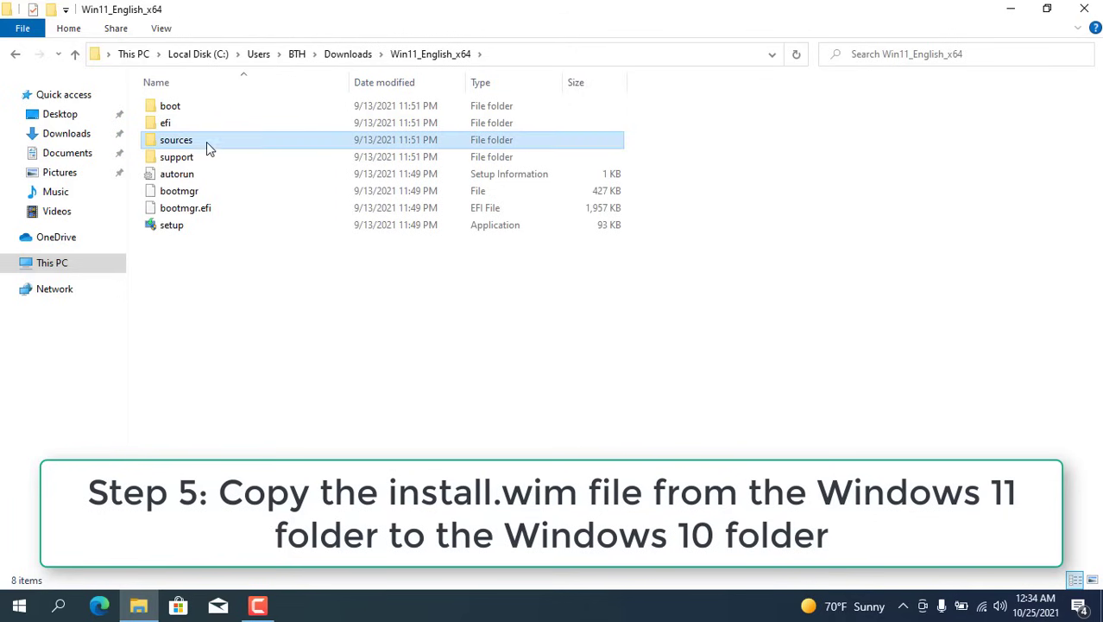
{"action": "double_click", "coordinate": [218, 139]}
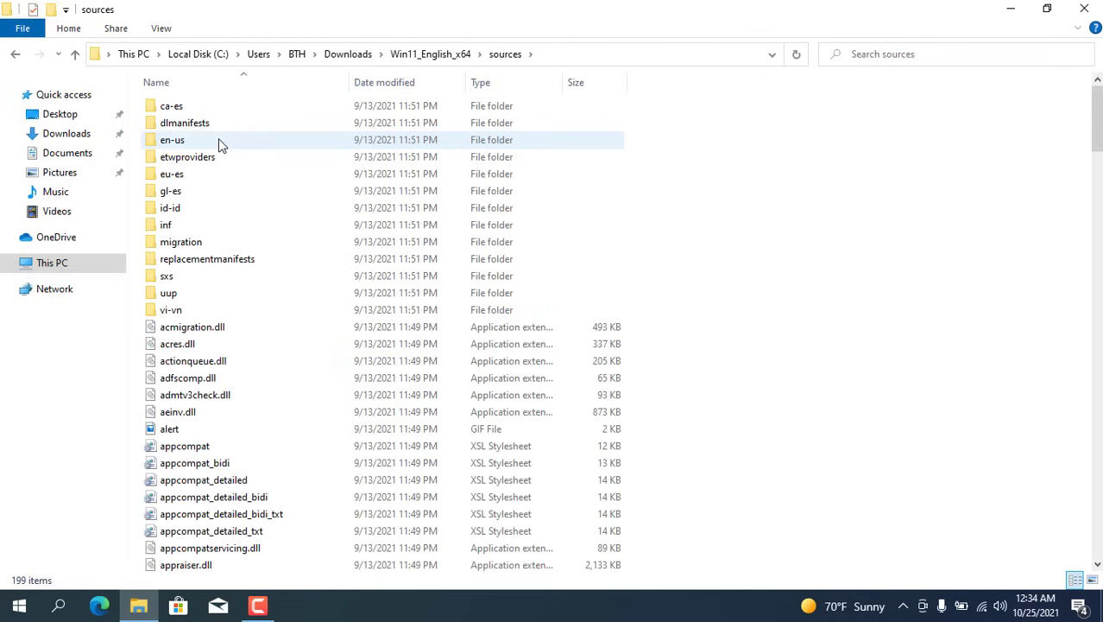
- Copy the Windows 11 install.wim and return toward the Downloads folder
{"action": "scroll", "coordinate": [220, 148], "scroll_direction": "down", "scroll_amount": 4}
{"action": "scroll", "coordinate": [220, 148], "scroll_direction": "down", "scroll_amount": 3}
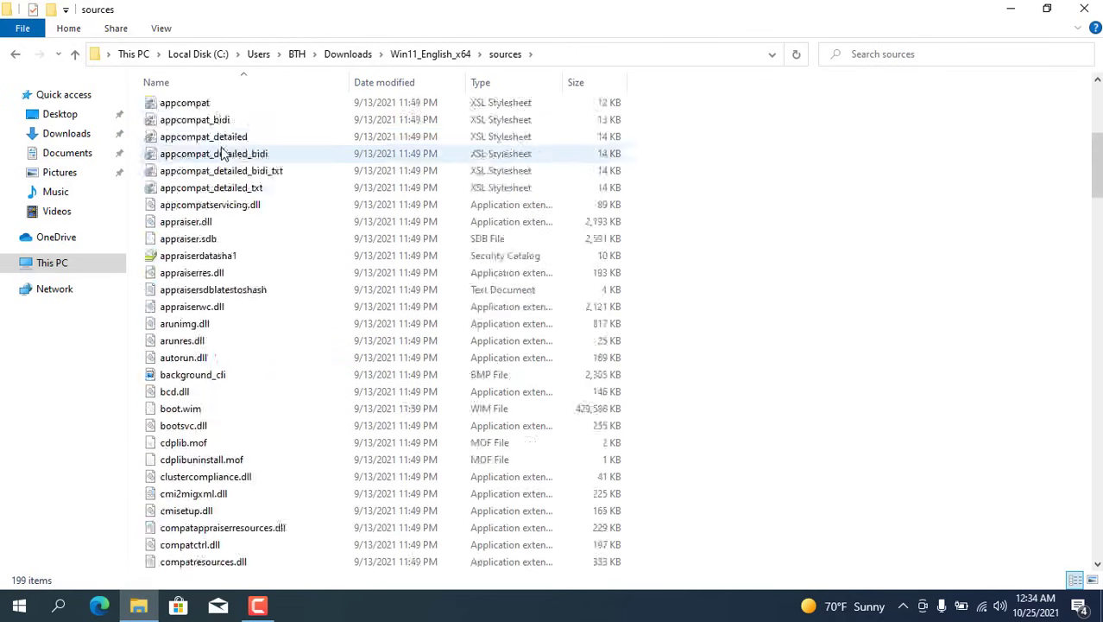
{"action": "scroll", "coordinate": [222, 155], "scroll_direction": "down", "scroll_amount": 3}
{"action": "scroll", "coordinate": [222, 154], "scroll_direction": "down", "scroll_amount": 4}
{"action": "scroll", "coordinate": [221, 154], "scroll_direction": "down", "scroll_amount": 1}
{"action": "scroll", "coordinate": [222, 155], "scroll_direction": "down", "scroll_amount": 3}
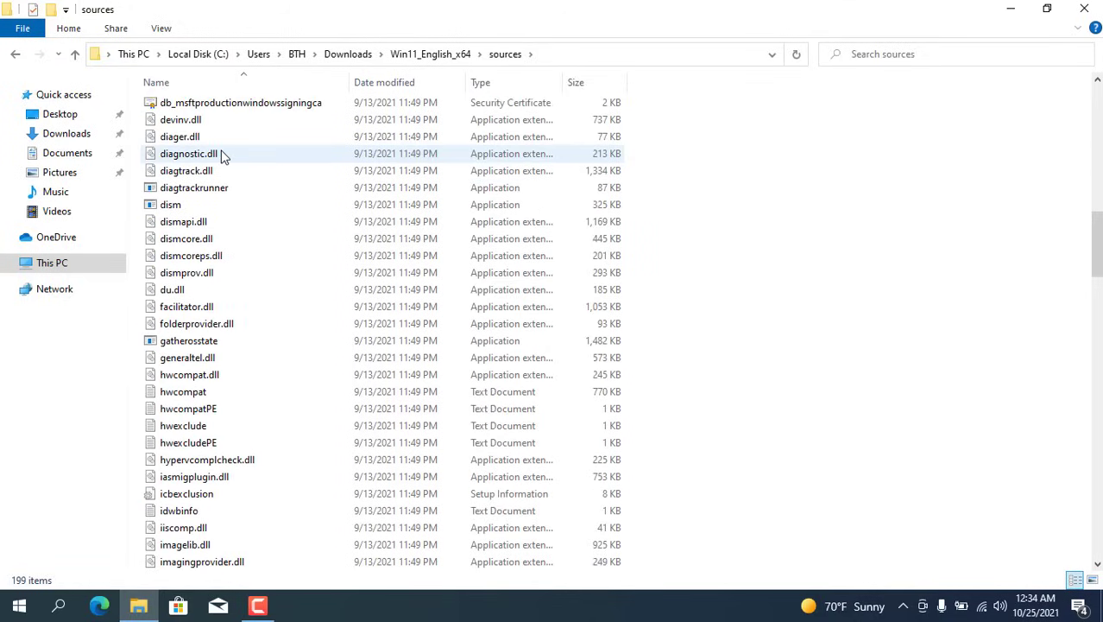
{"action": "scroll", "coordinate": [222, 155], "scroll_direction": "down", "scroll_amount": 3}
{"action": "scroll", "coordinate": [222, 154], "scroll_direction": "down", "scroll_amount": 2}
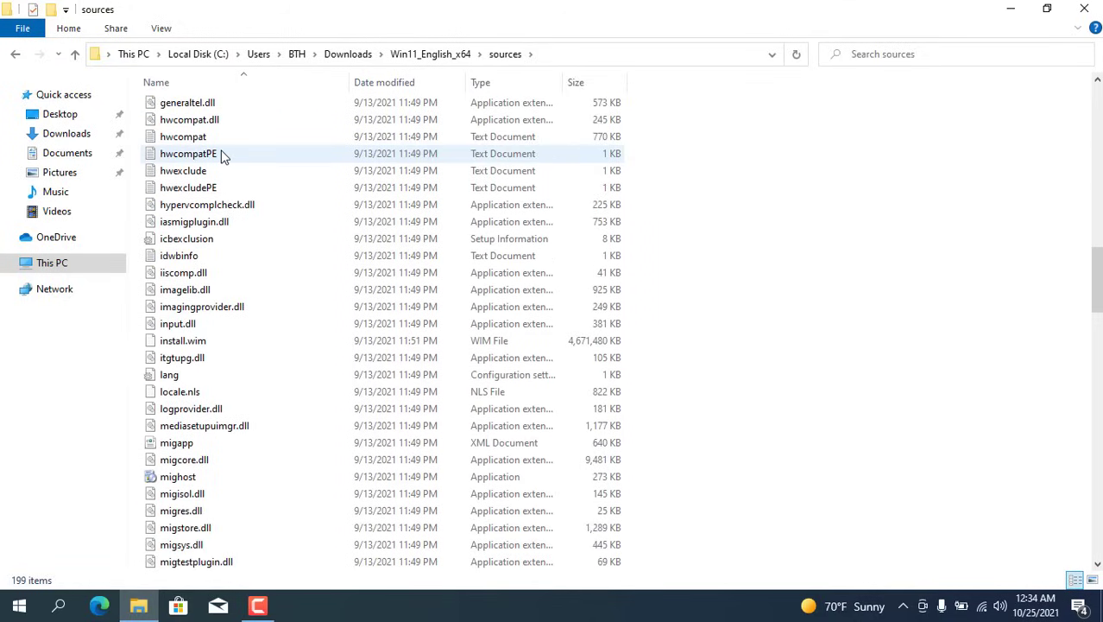
{"action": "left_click", "coordinate": [195, 340]}
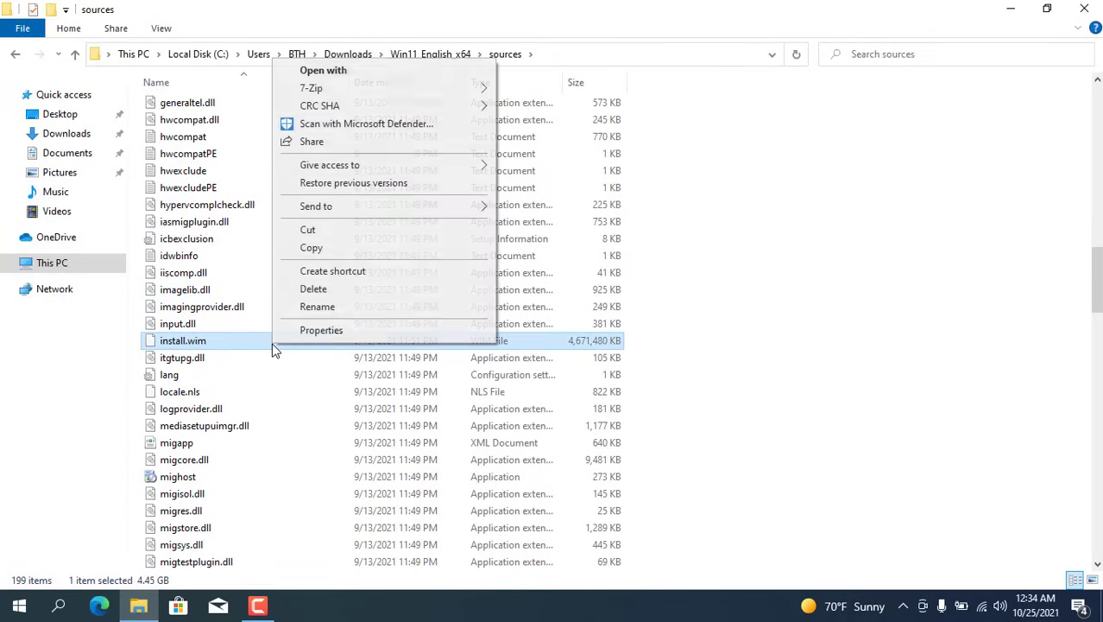
{"action": "left_click", "coordinate": [311, 250]}
{"action": "left_click", "coordinate": [436, 57]}
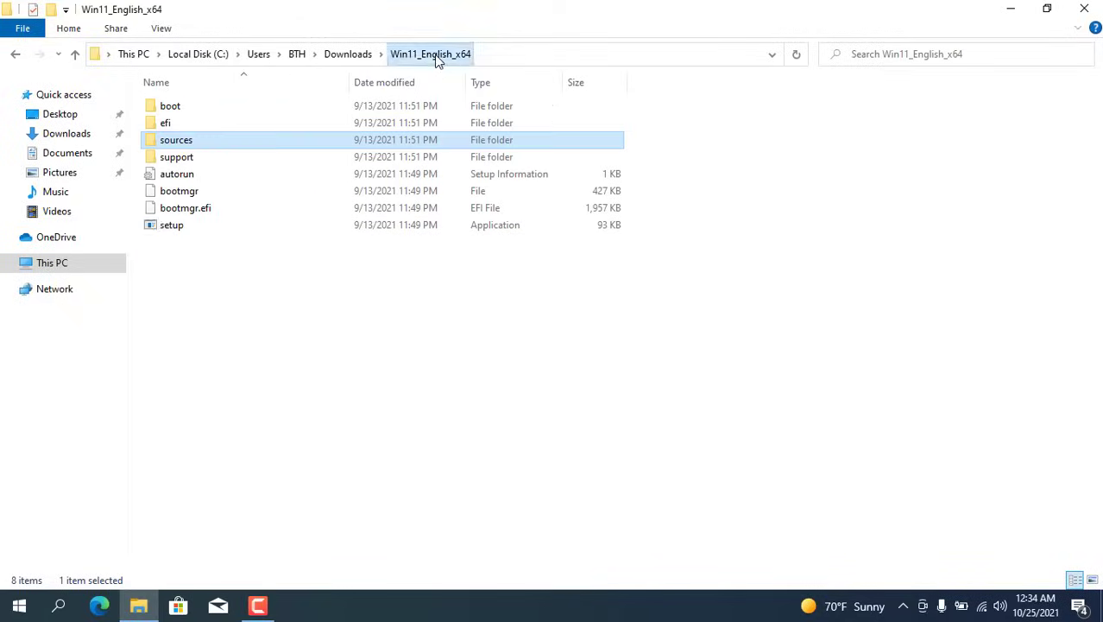
- Paste the Windows 11 install.wim into the Windows10 sources folder, replacing the existing one
{"action": "left_click", "coordinate": [347, 55]}
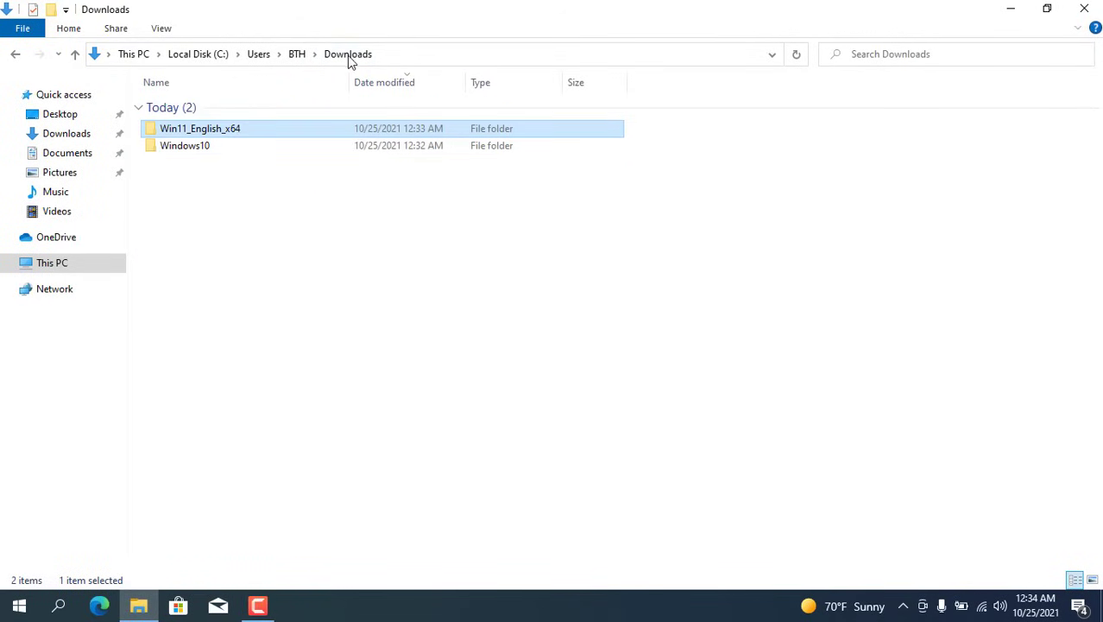
{"action": "double_click", "coordinate": [276, 157]}
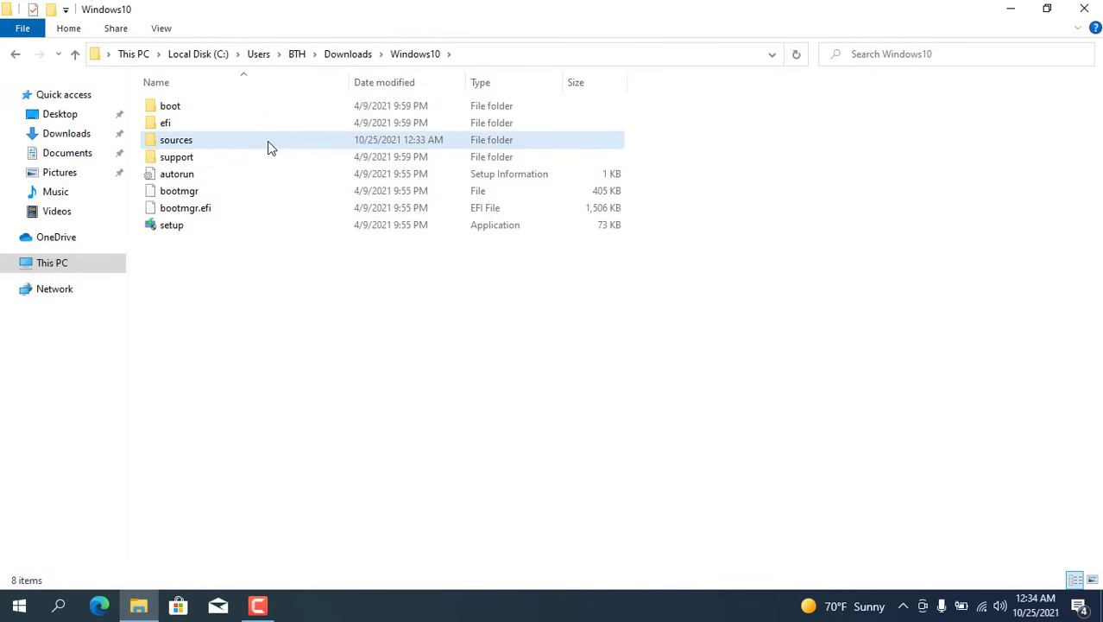
{"action": "left_click", "coordinate": [264, 143]}
{"action": "double_click", "coordinate": [253, 149]}
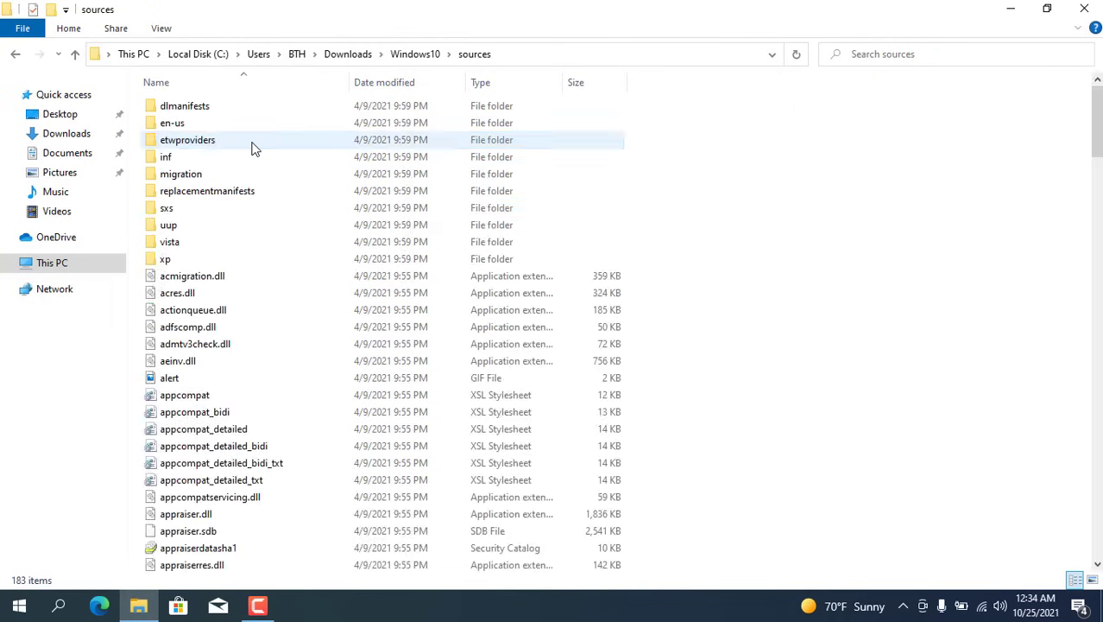
{"action": "right_click", "coordinate": [743, 157]}
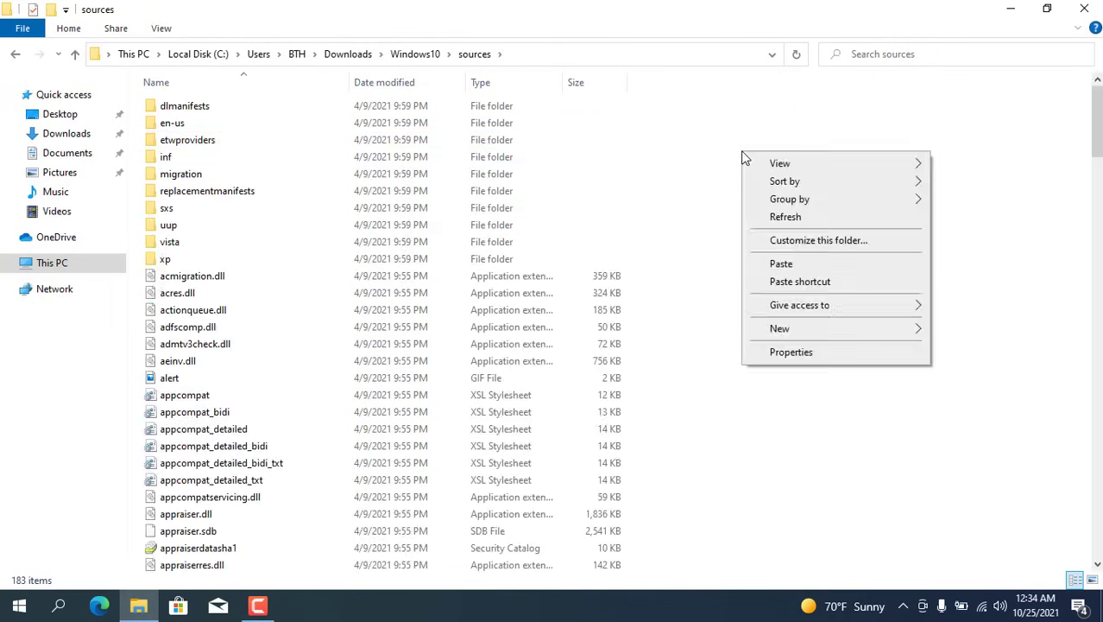
{"action": "left_click", "coordinate": [784, 262]}
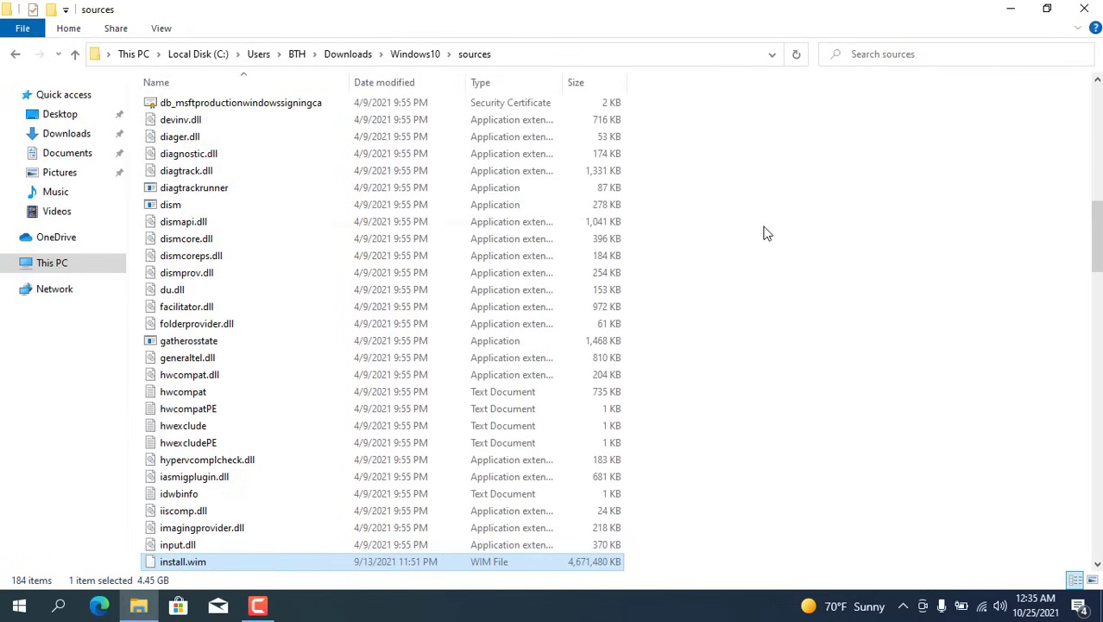
- Confirm the pasted 4.45 GB install.wim is in sources, then return to Downloads
{"action": "left_click", "coordinate": [763, 259]}
{"action": "scroll", "coordinate": [259, 527], "scroll_direction": "down", "scroll_amount": 1}
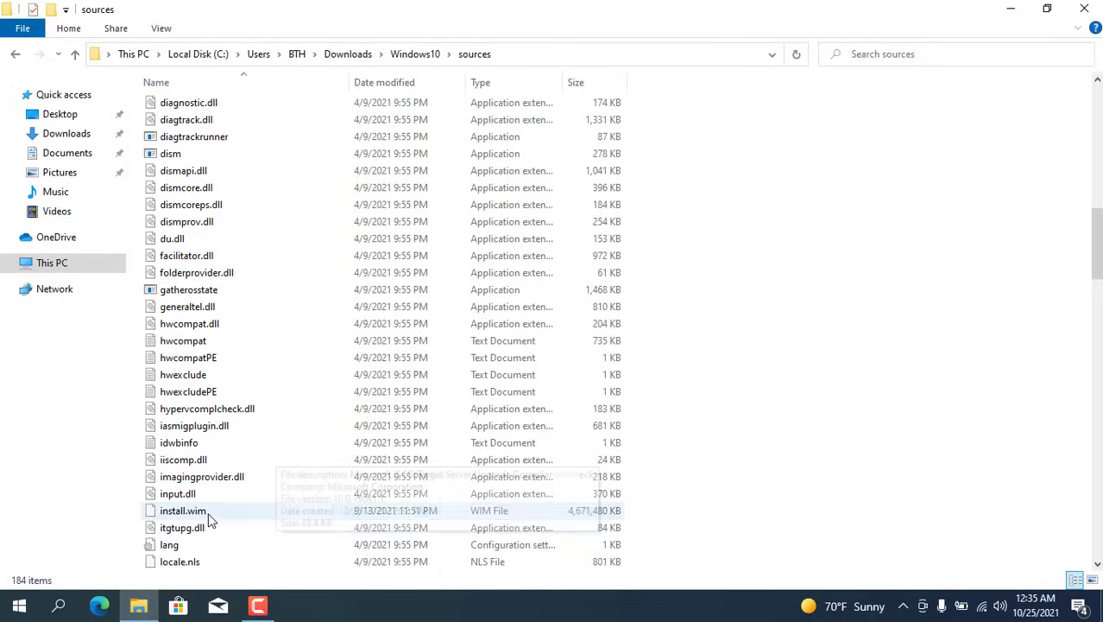
{"action": "left_click", "coordinate": [220, 513]}
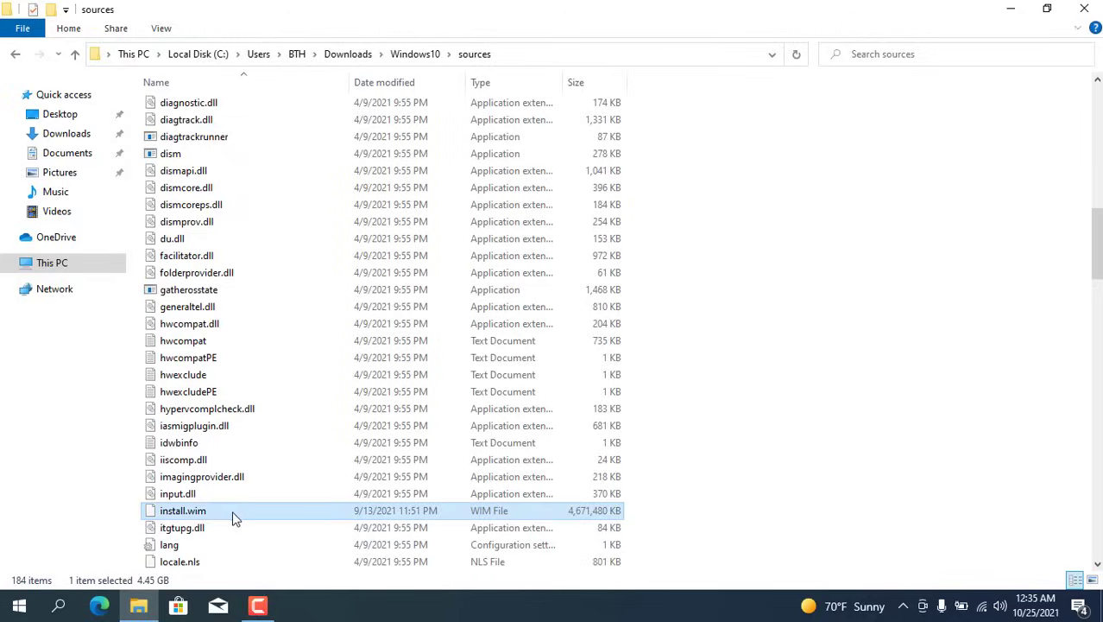
{"action": "left_click", "coordinate": [363, 55]}
- Delete the Win11_English_x64 folder from Downloads, leaving only Windows10
{"action": "right_click", "coordinate": [250, 131]}
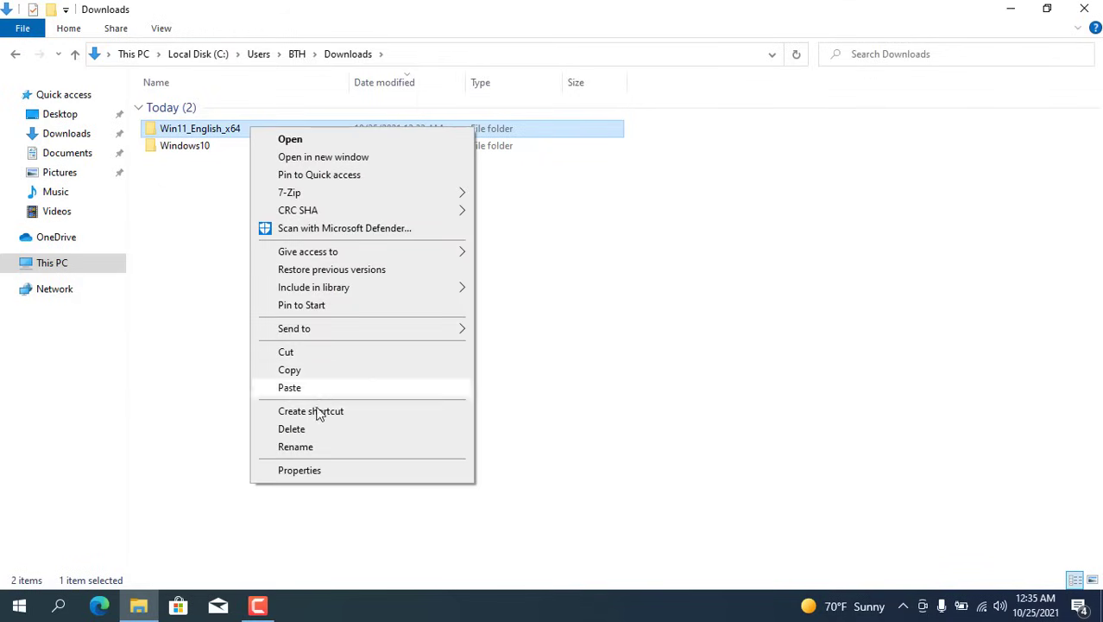
{"action": "left_click", "coordinate": [313, 428]}
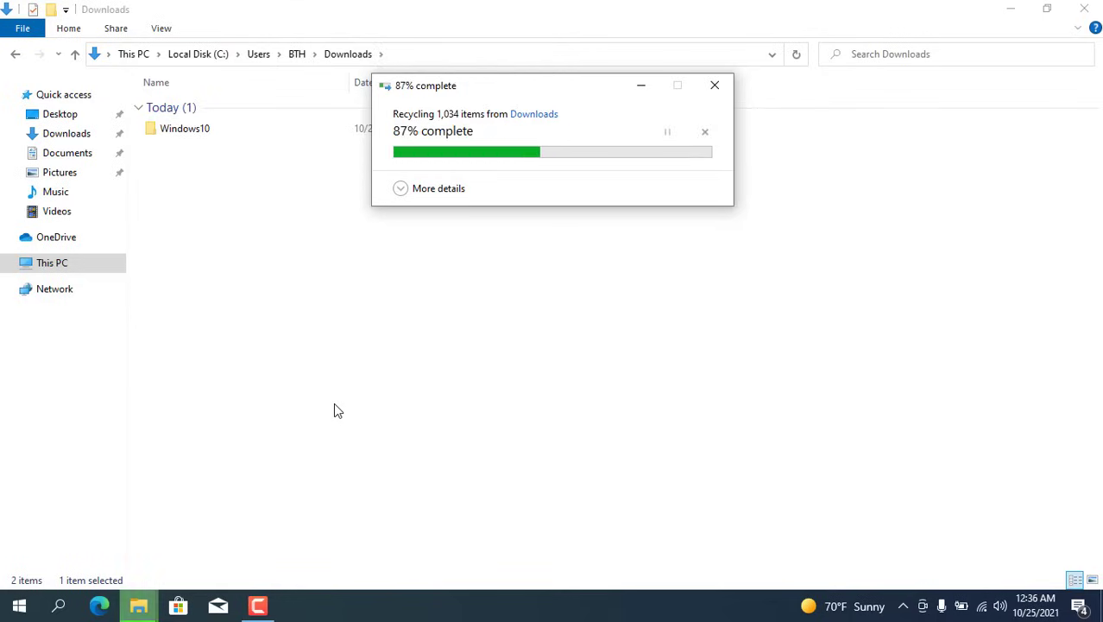
{"action": "left_click", "coordinate": [253, 141]}
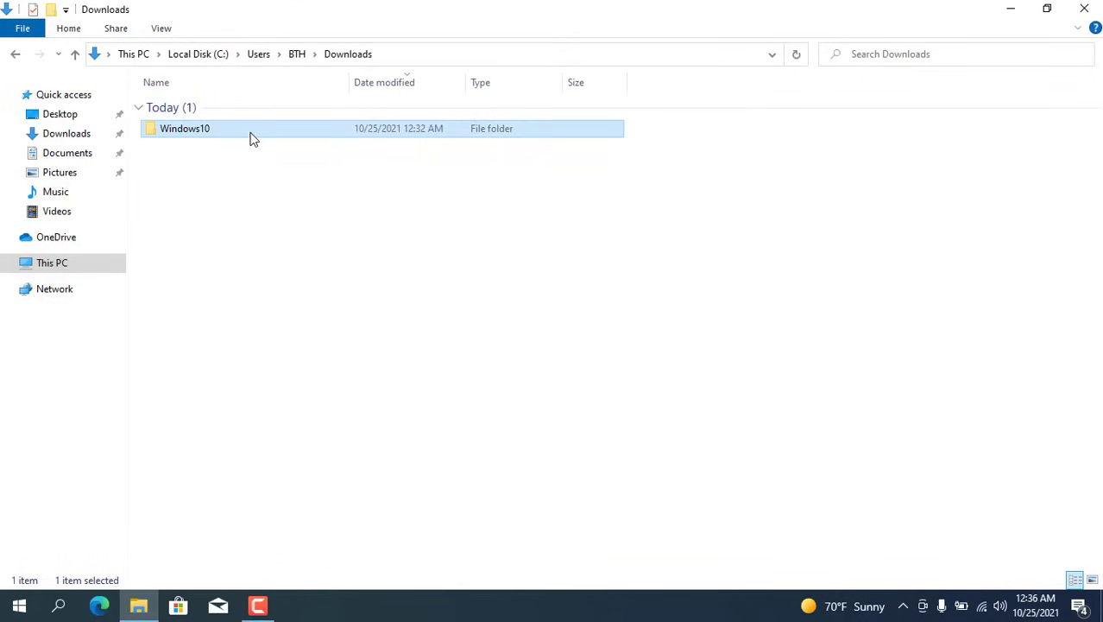
- Empty the Recycle Bin from the desktop to permanently remove Win11_English_x64
{"action": "left_click", "coordinate": [1010, 10]}
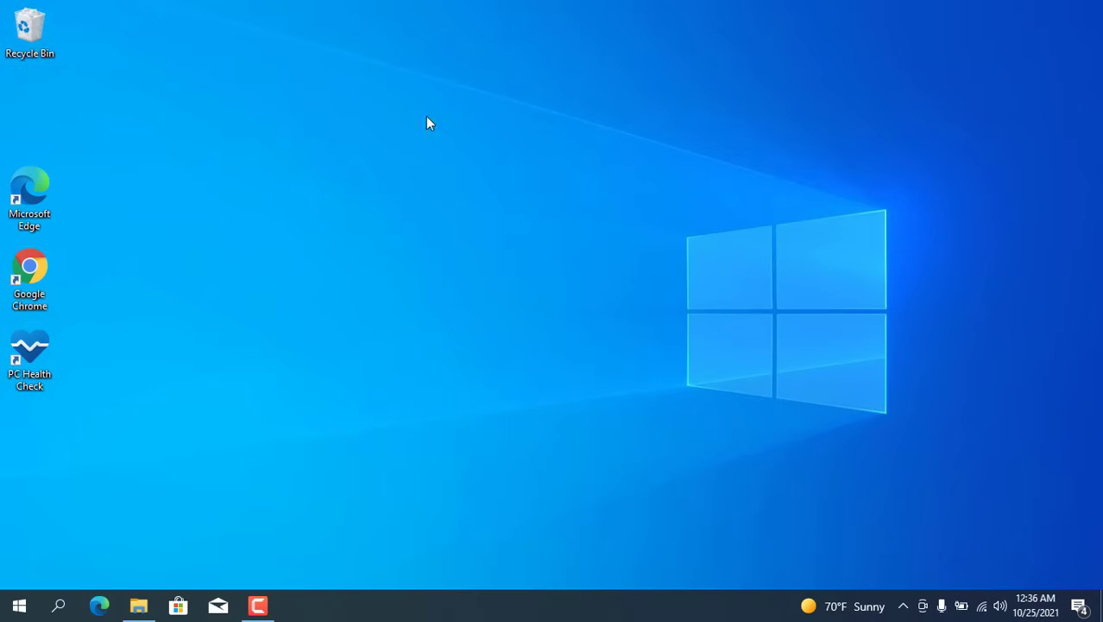
{"action": "right_click", "coordinate": [42, 39]}
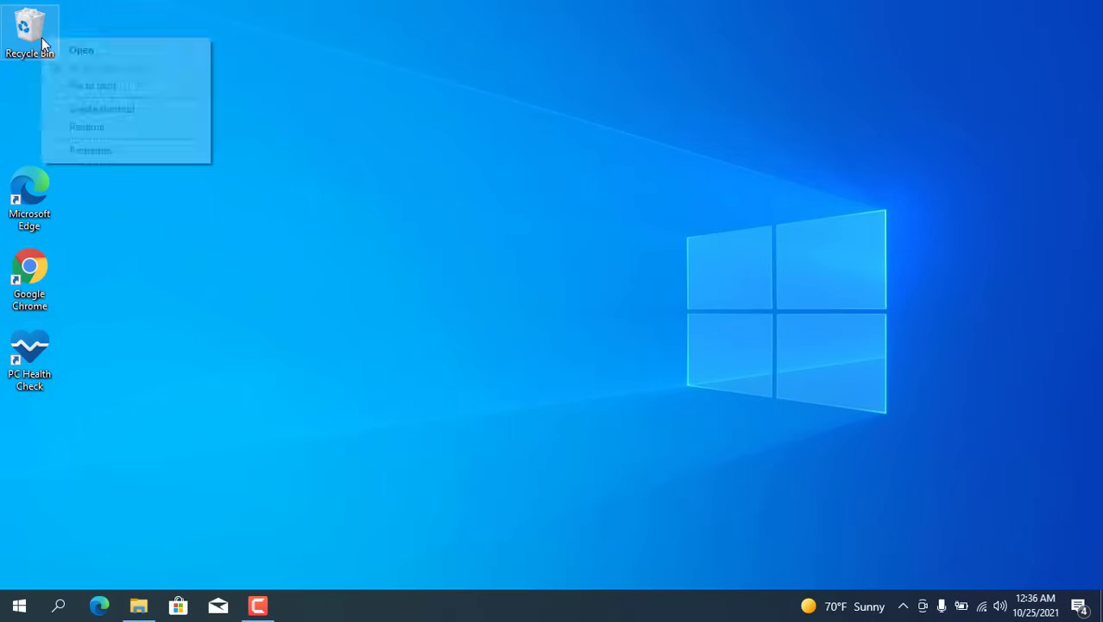
{"action": "left_click", "coordinate": [104, 68]}
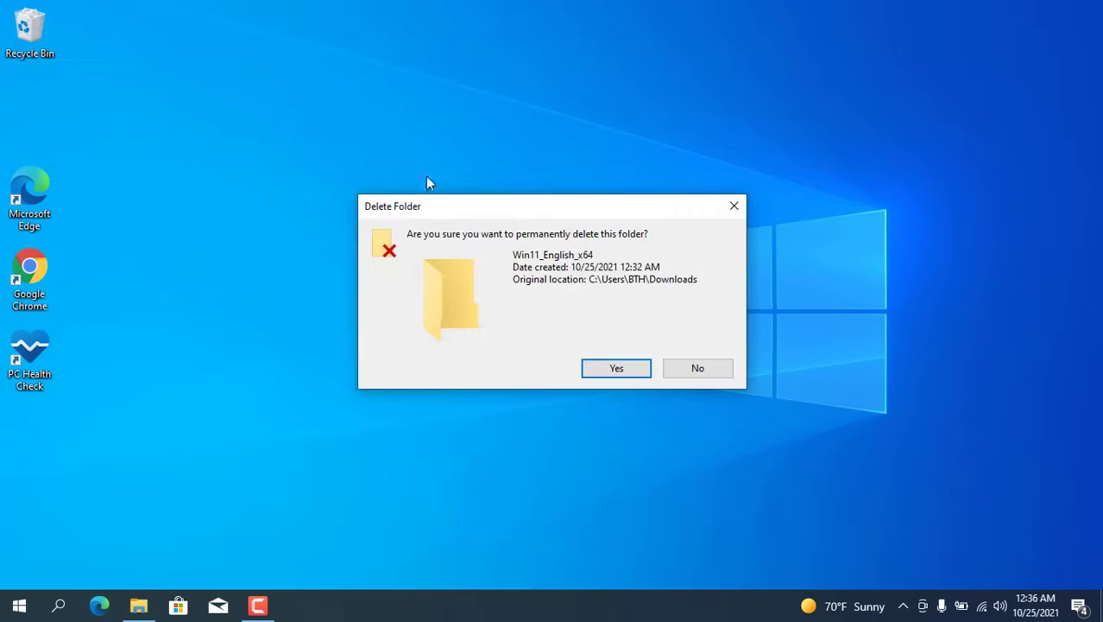
{"action": "left_click", "coordinate": [613, 368]}
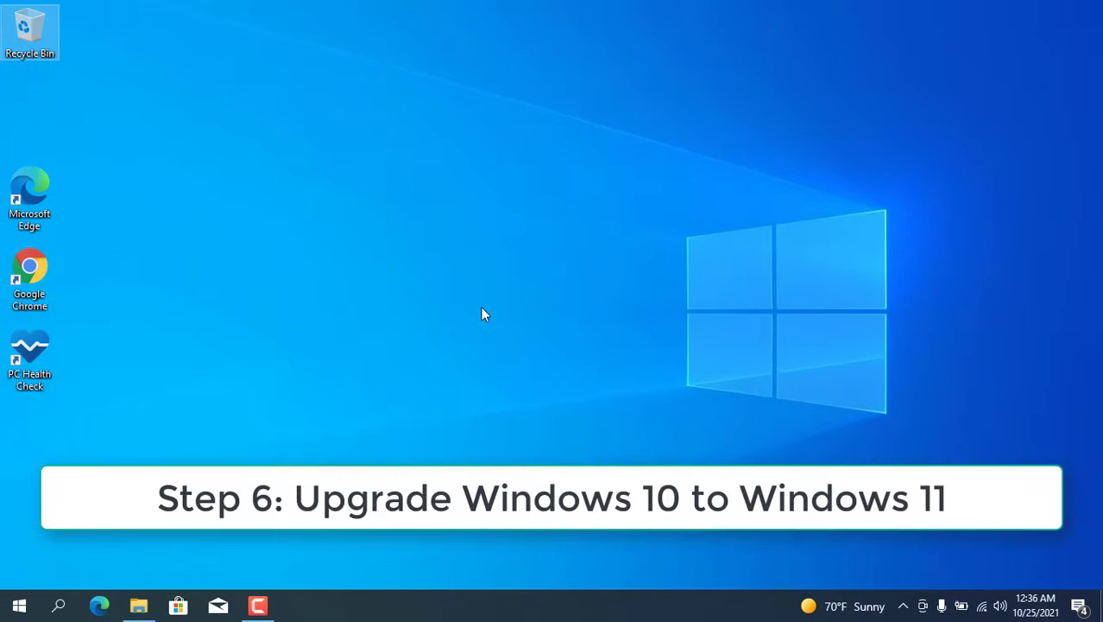
- Launch setup from the Downloads\Windows10 folder
{"action": "left_click", "coordinate": [140, 606]}
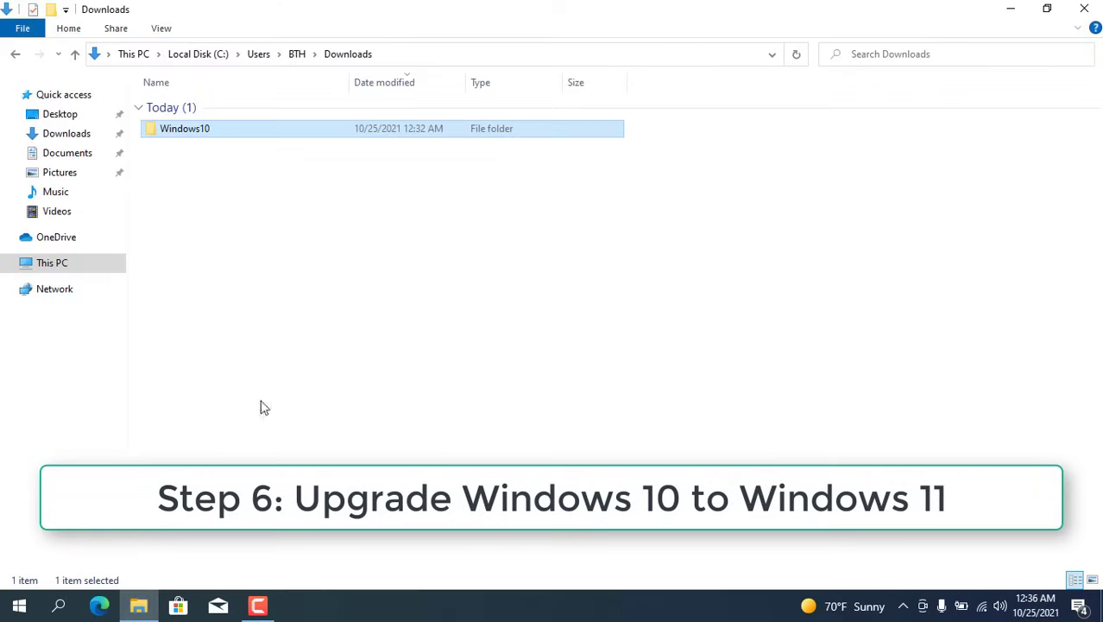
{"action": "left_click", "coordinate": [168, 135]}
{"action": "double_click", "coordinate": [208, 134]}
{"action": "left_click", "coordinate": [183, 230]}
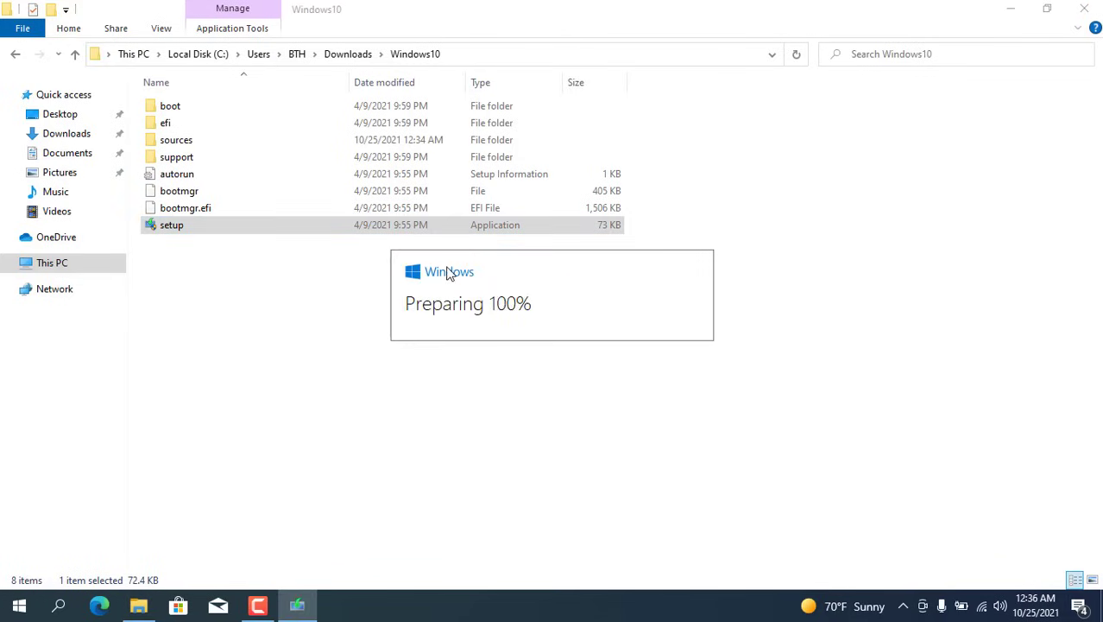
{"action": "left_click", "coordinate": [1094, 10]}
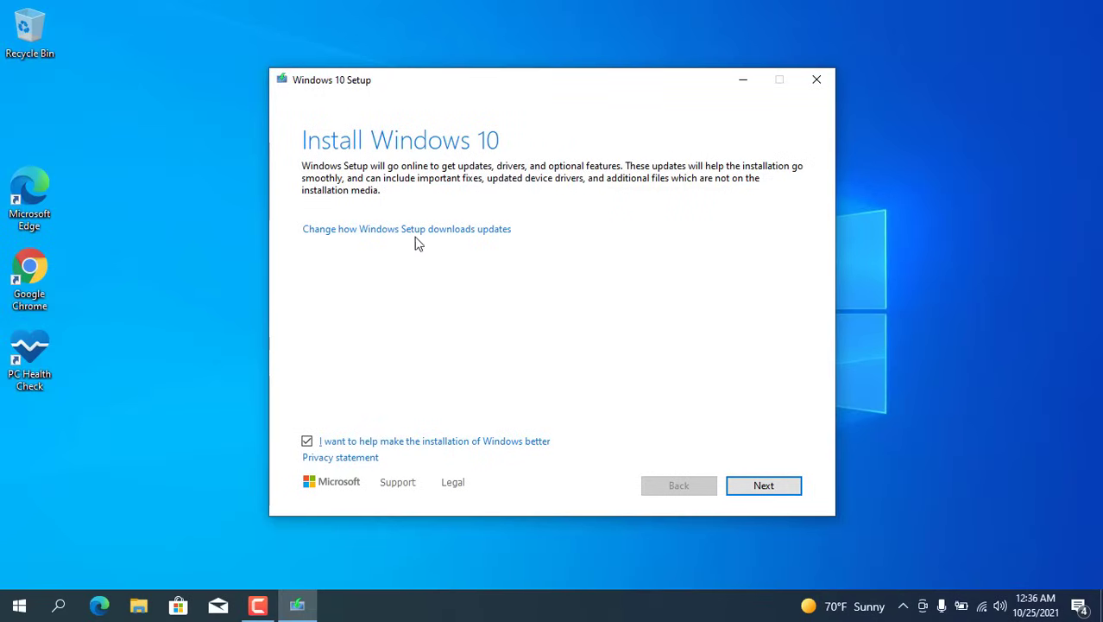
- Skip downloading updates with 'Not right now' and accept the license terms
{"action": "left_click", "coordinate": [444, 229]}
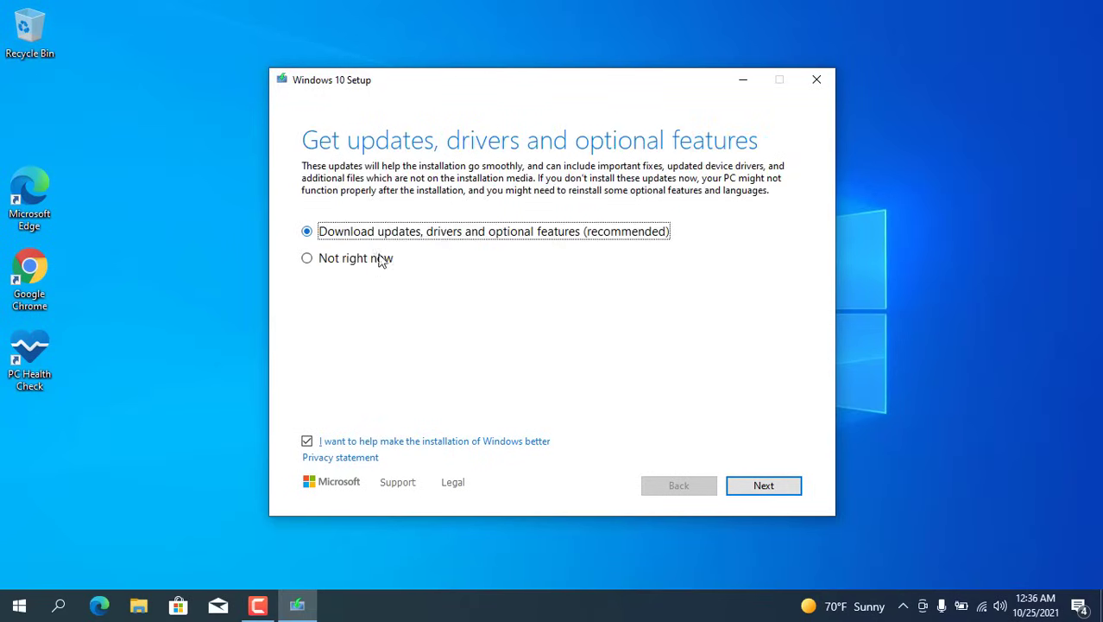
{"action": "left_click", "coordinate": [355, 262]}
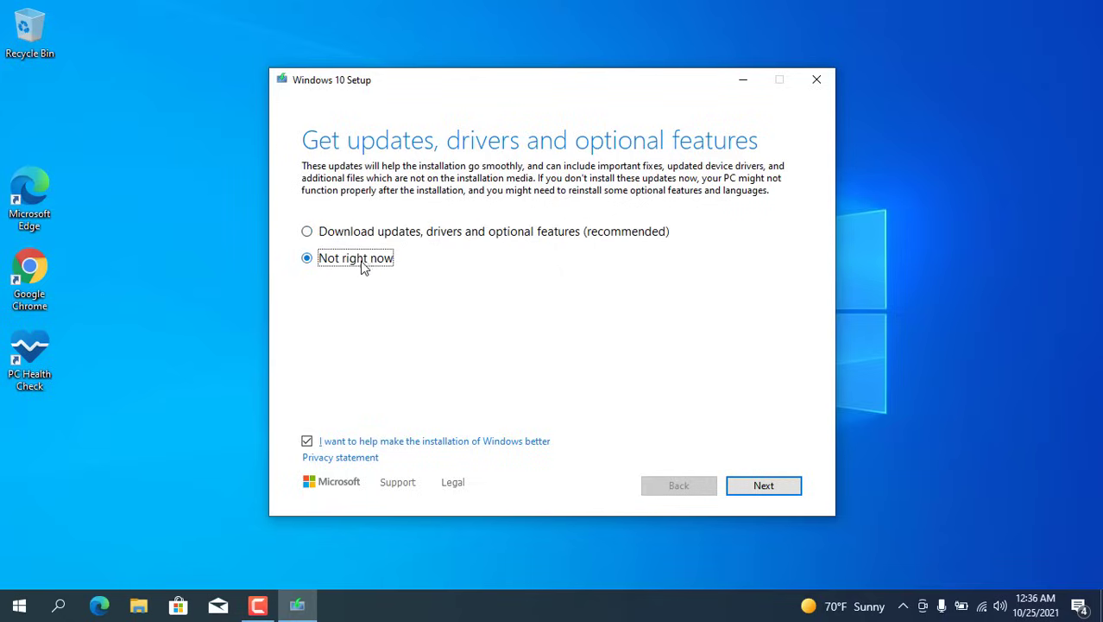
{"action": "left_click", "coordinate": [740, 485]}
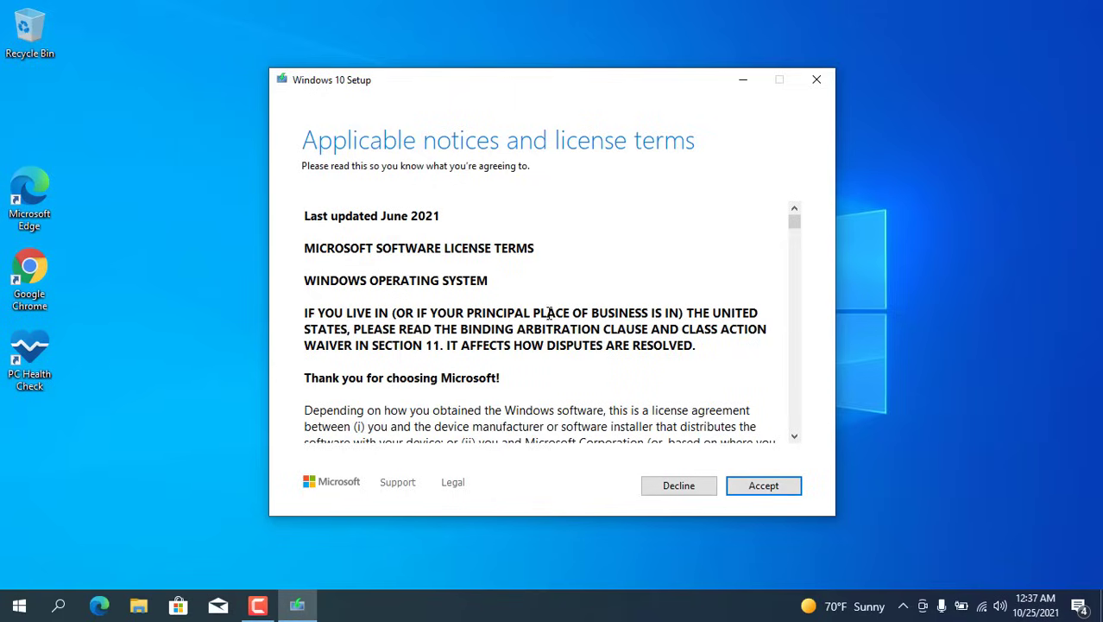
{"action": "left_click", "coordinate": [778, 486]}
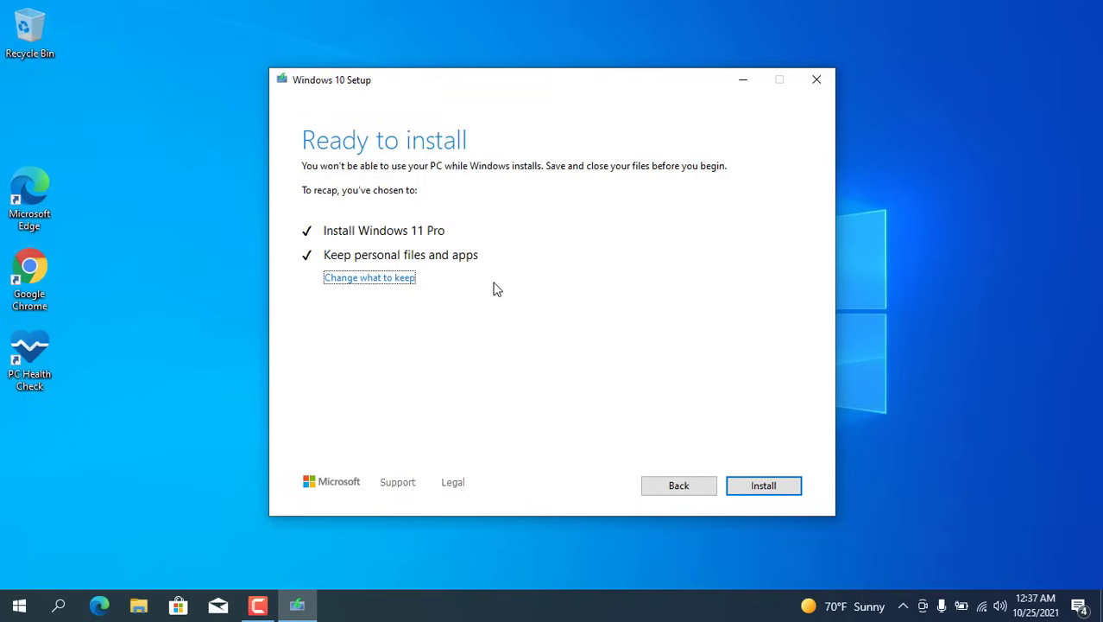
- Start installing Windows 11 Pro with personal files and apps kept
{"action": "left_click", "coordinate": [764, 486]}
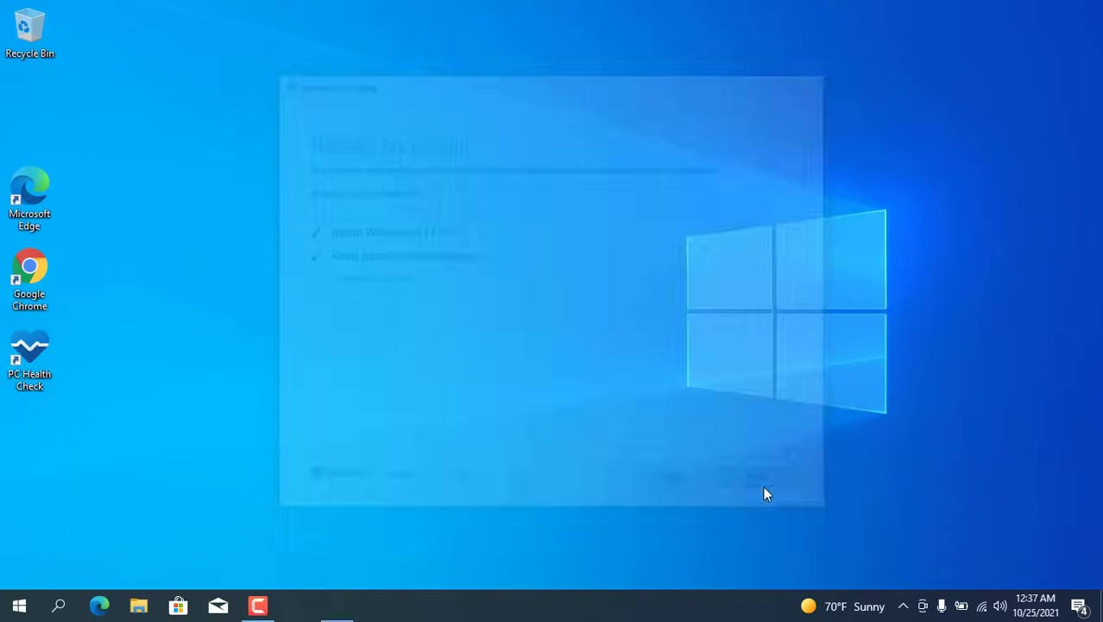